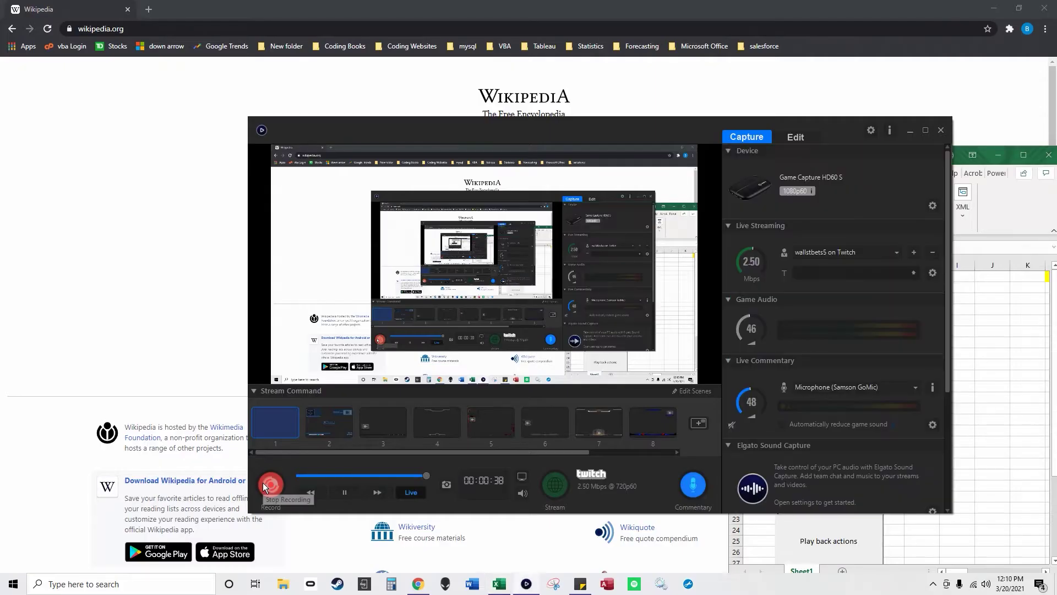
Step: Launch the BDE action-recording form from the sheet's Record Actions button
click(909, 130)
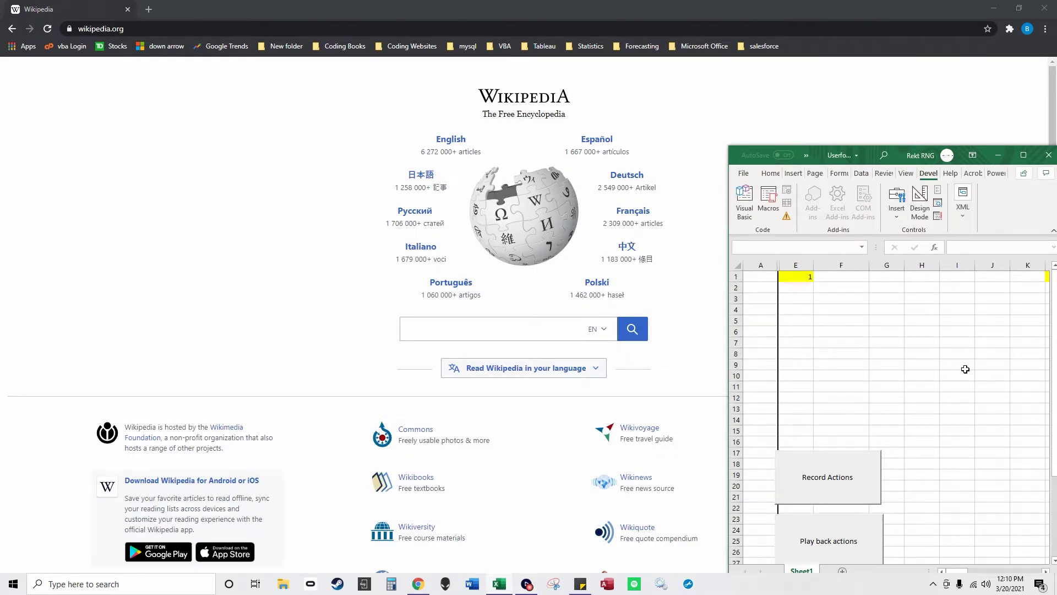
scroll(965, 369, down, 1)
scroll(965, 370, down, 1)
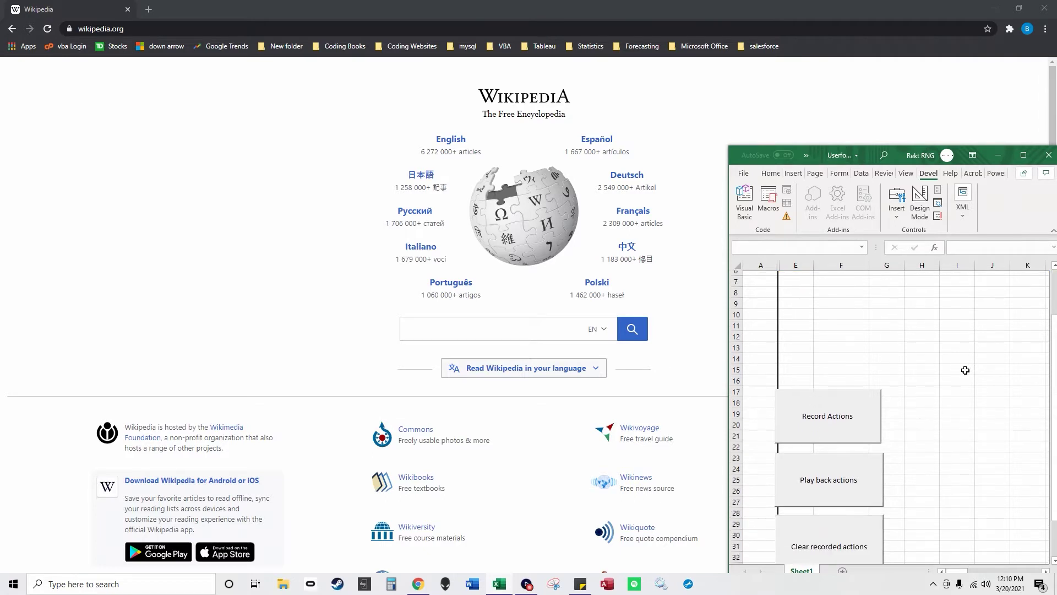
scroll(958, 396, down, 1)
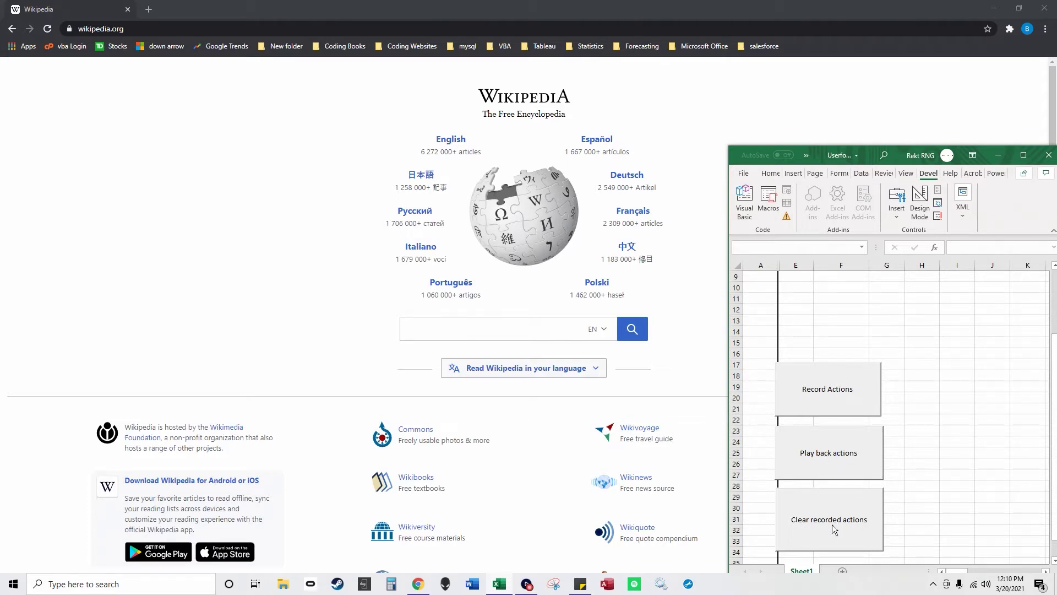
scroll(831, 524, up, 2)
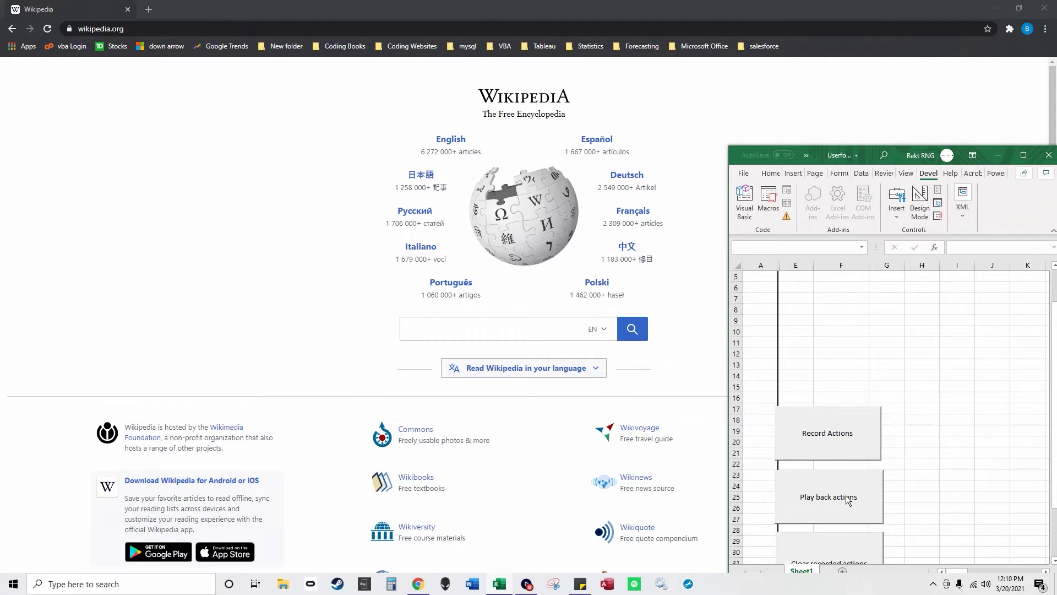
scroll(846, 496, up, 1)
scroll(838, 471, up, 1)
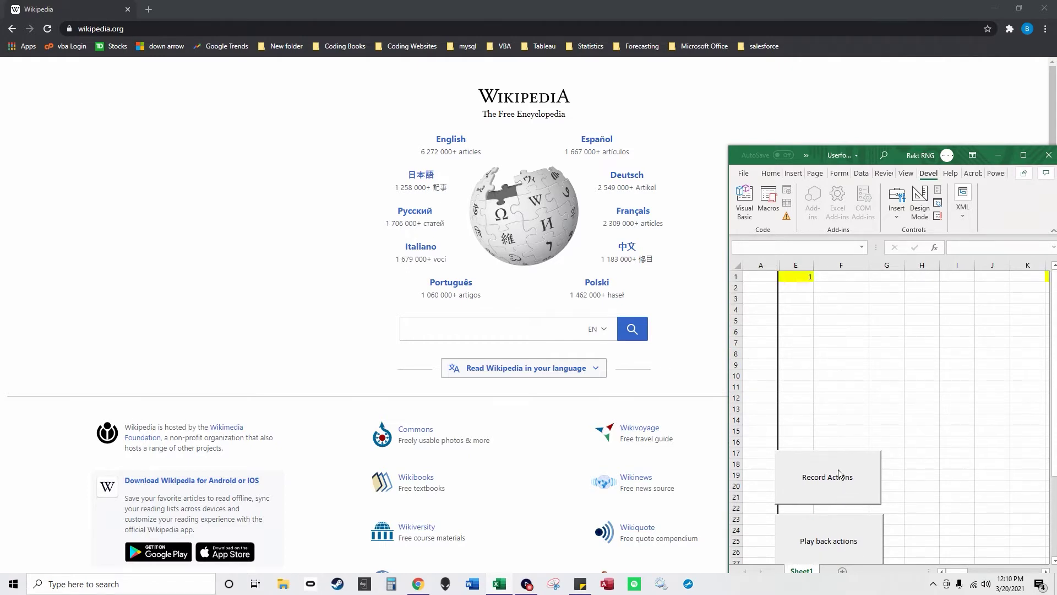
Step: Record 'google.com' as text to type into Chrome's address bar
click(840, 481)
text(google.com)
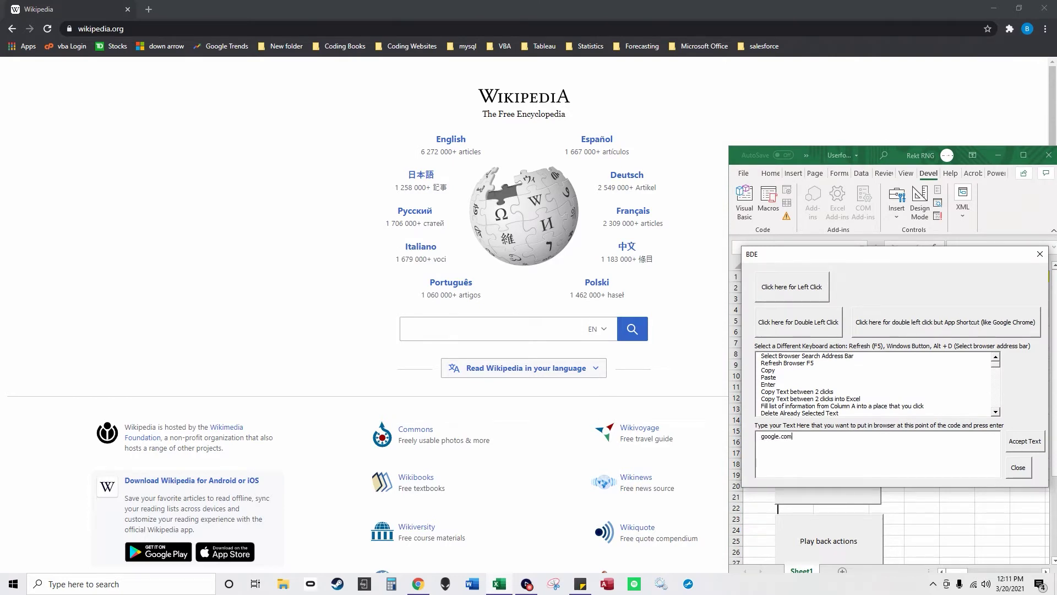
click(1024, 440)
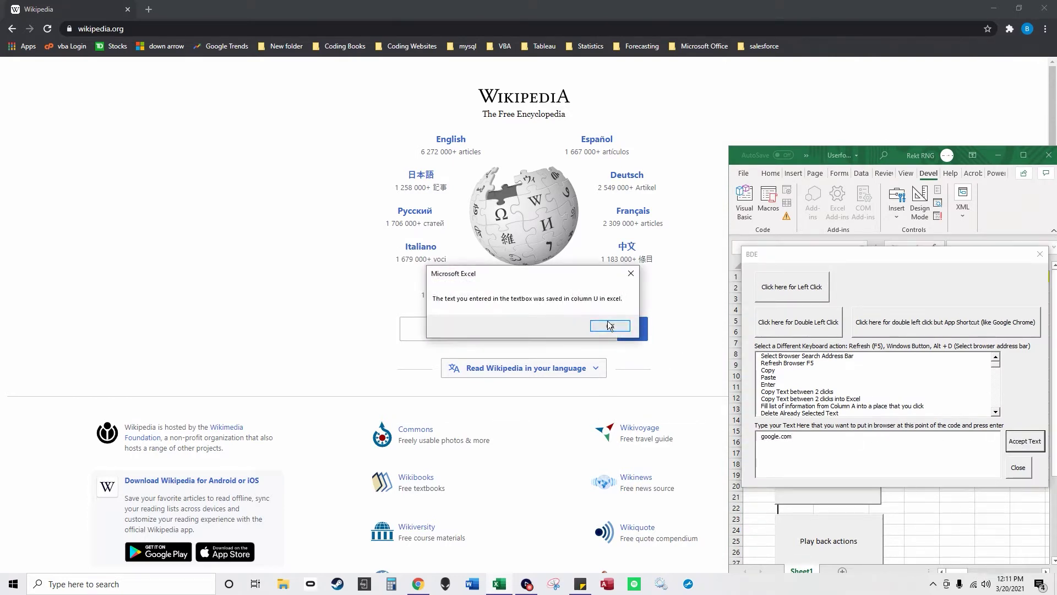
click(611, 327)
click(569, 329)
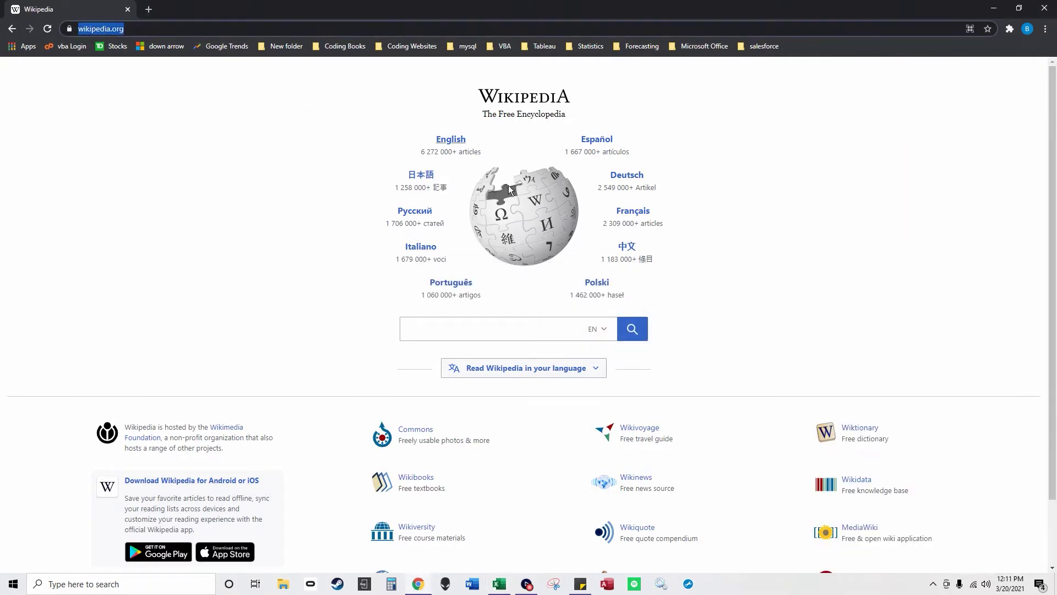
Step: Record an Enter key press as the next action after the google.com entry
click(519, 325)
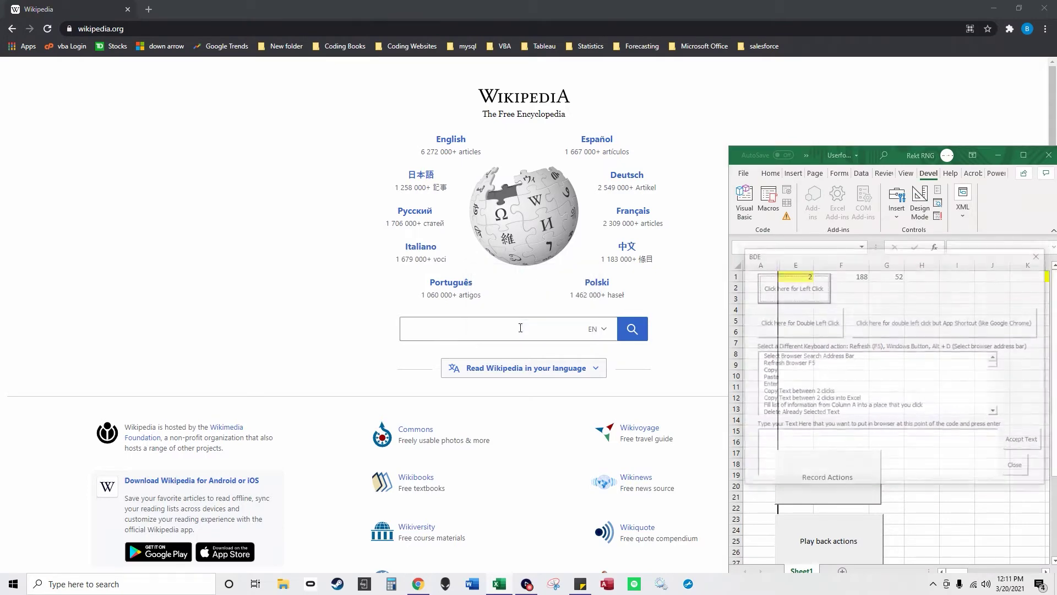
click(777, 386)
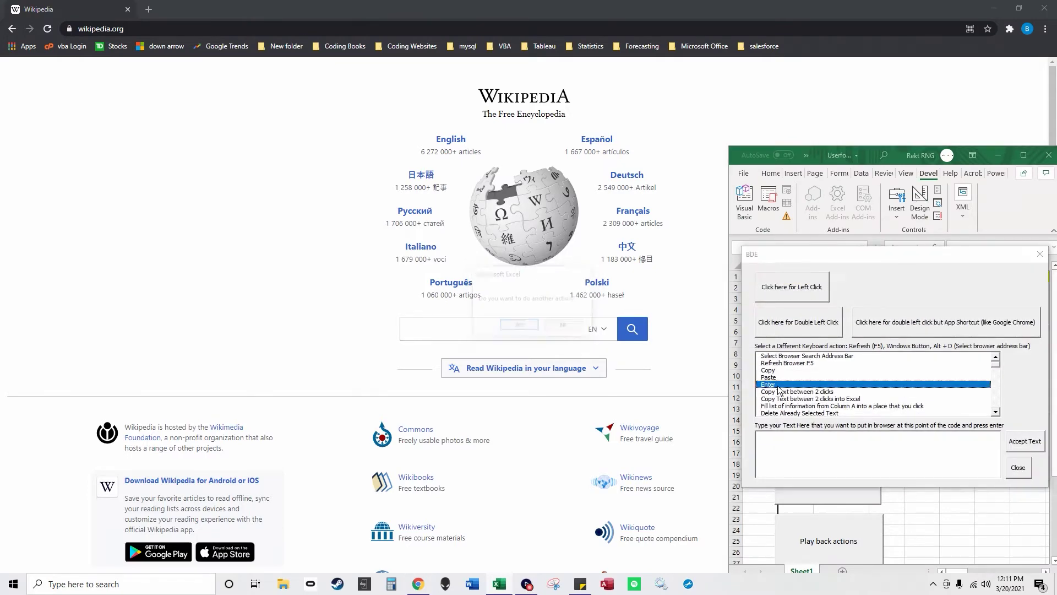
click(520, 327)
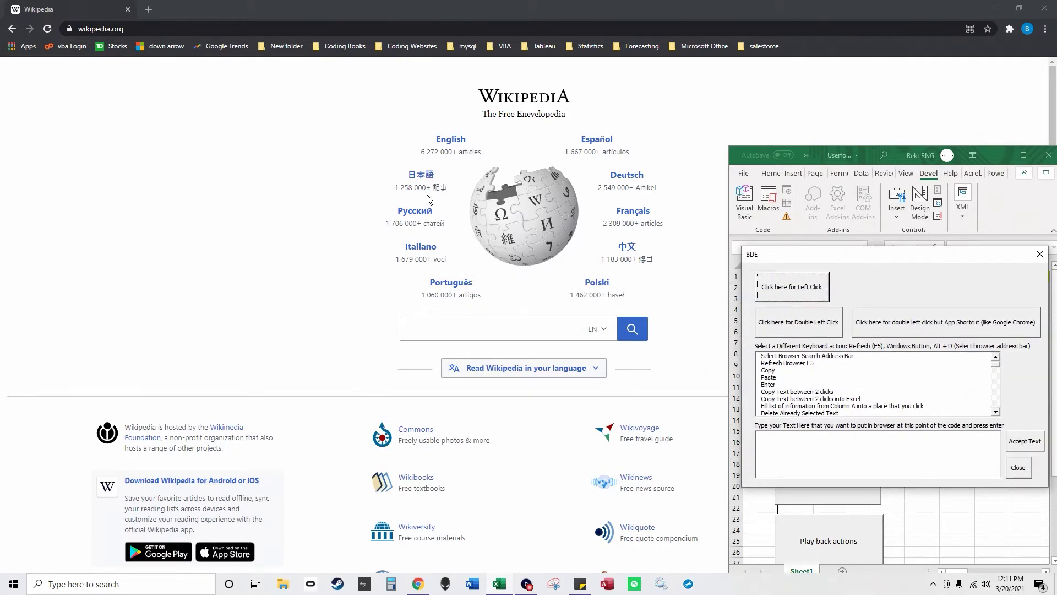
click(189, 29)
text(google.com)
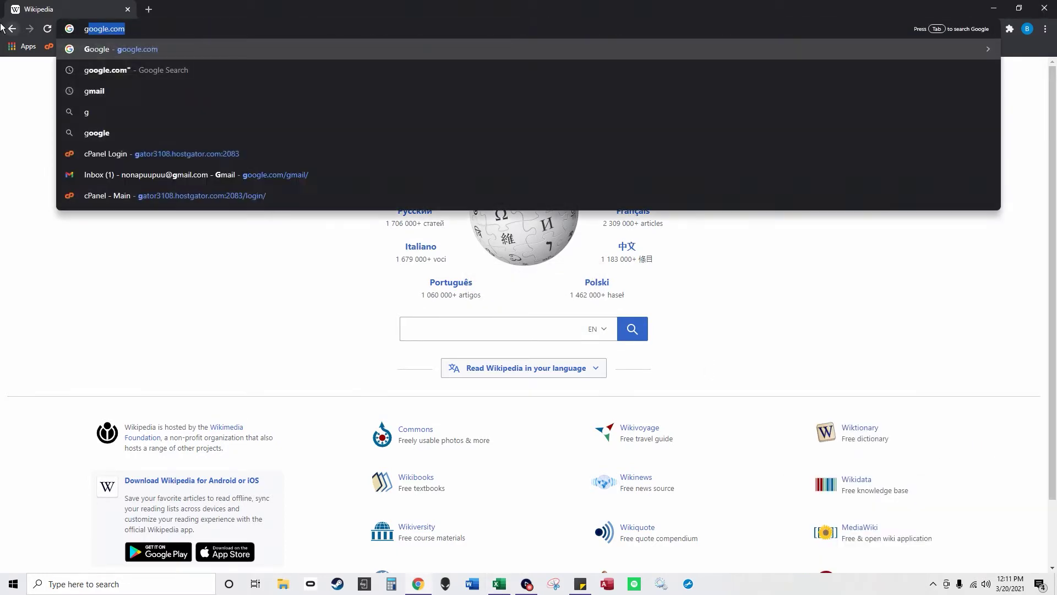
Step: Load google.com and record 'wikipedia' as text for the Google search box
key(Return)
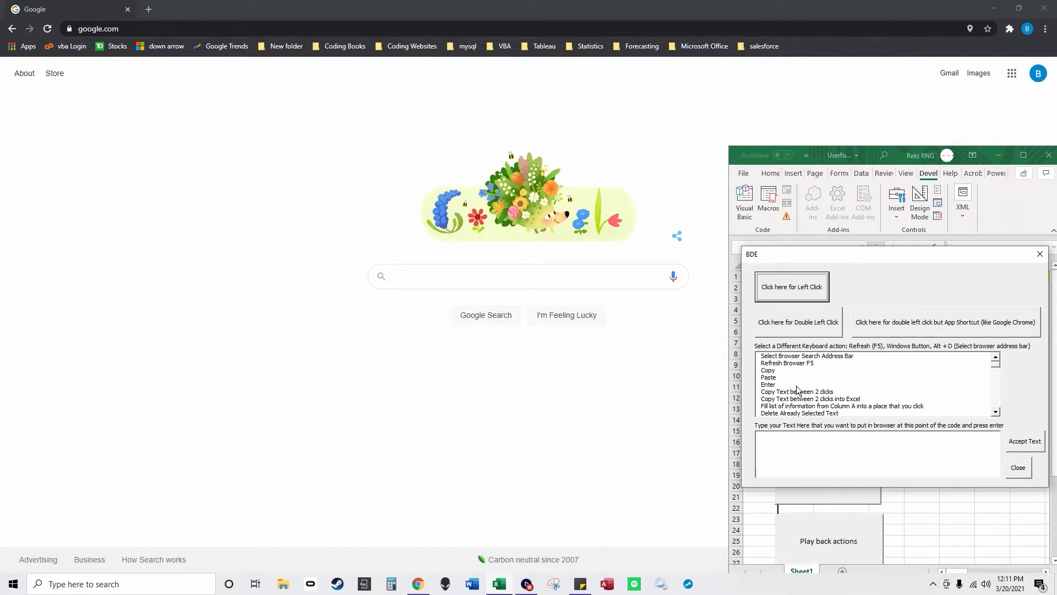
click(803, 448)
text(wiki)
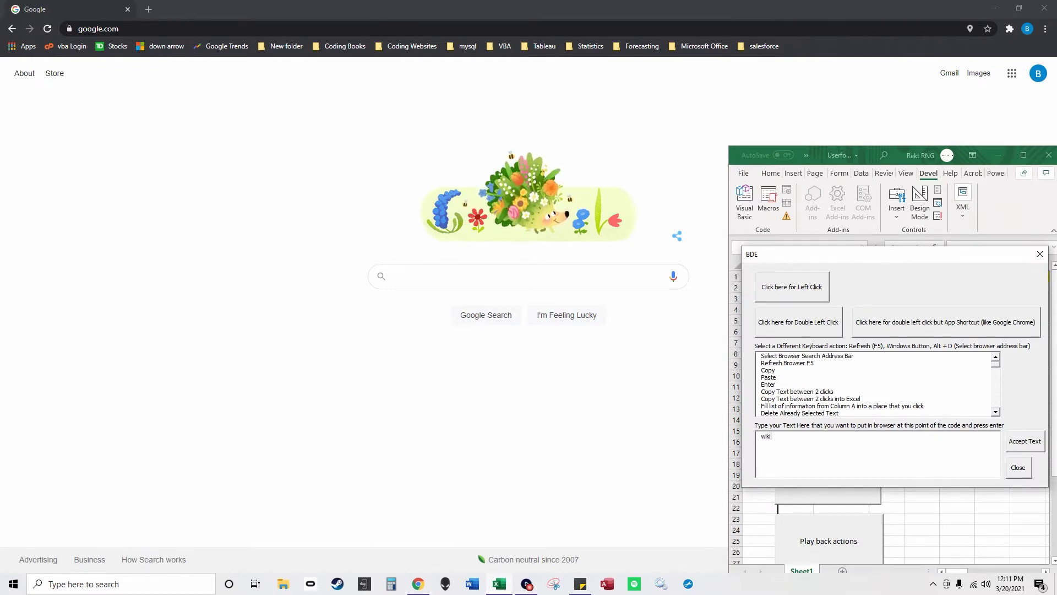
text(pedia)
key(Return)
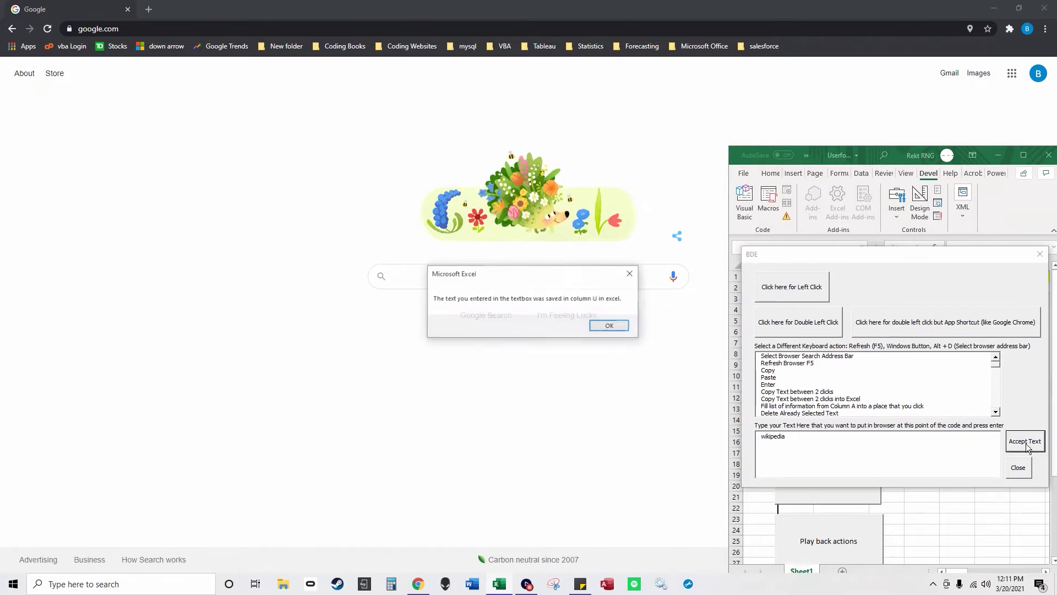
click(609, 326)
click(464, 278)
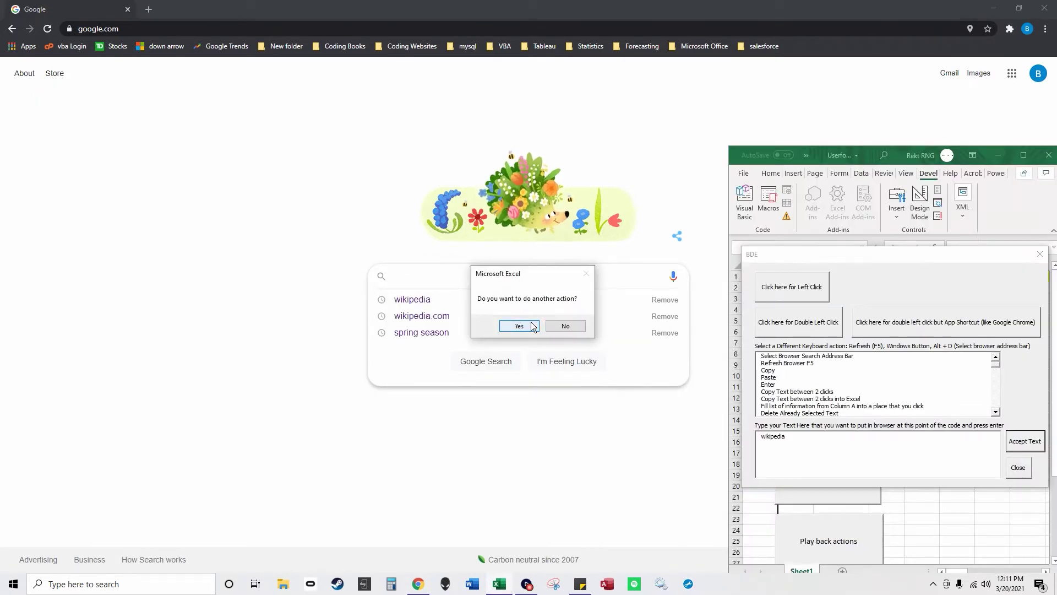
Step: Record an Enter key press to run the wikipedia search
click(532, 328)
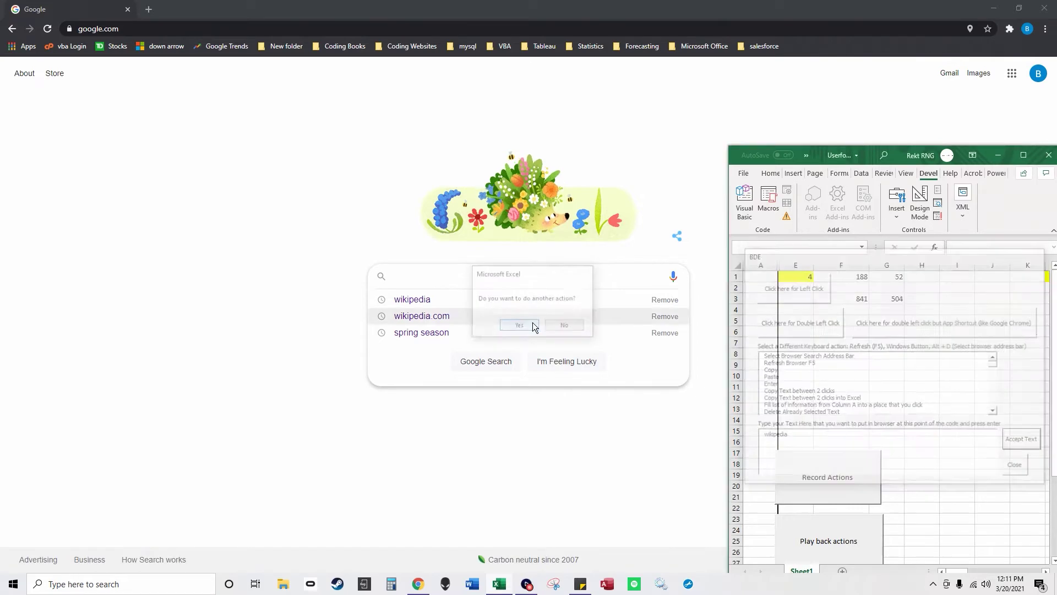
click(773, 385)
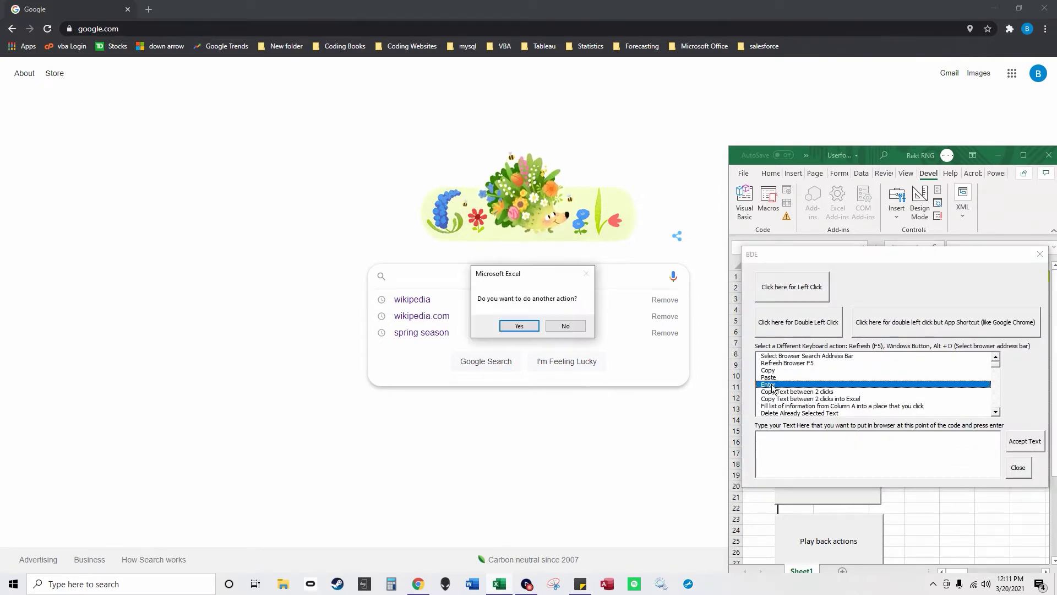
click(521, 328)
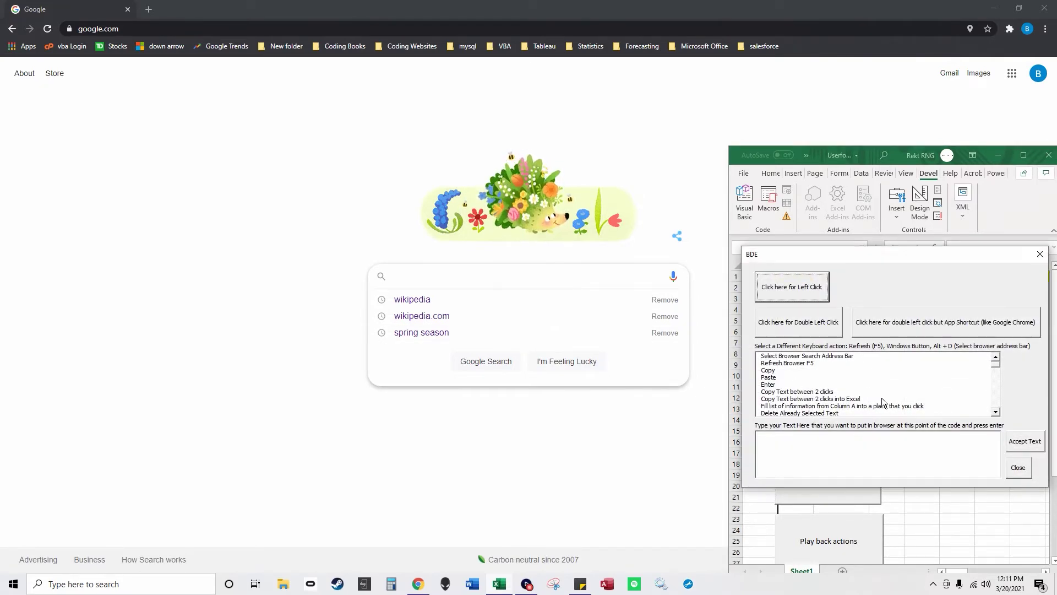
click(477, 298)
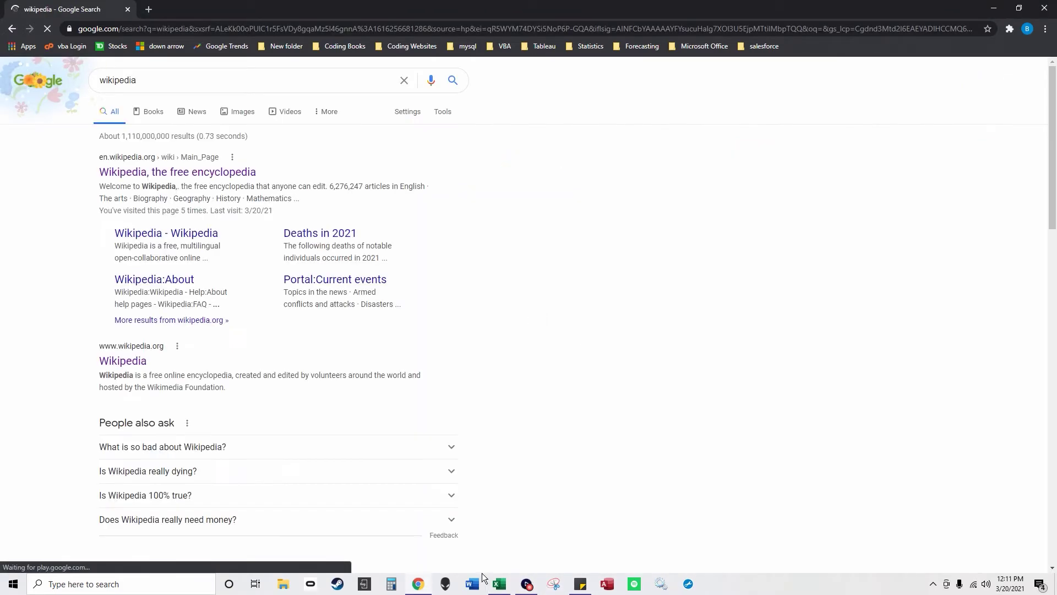
Step: Record a left click on the Wikipedia result, opening Wikipedia's Main Page
click(501, 583)
key(Return)
click(534, 324)
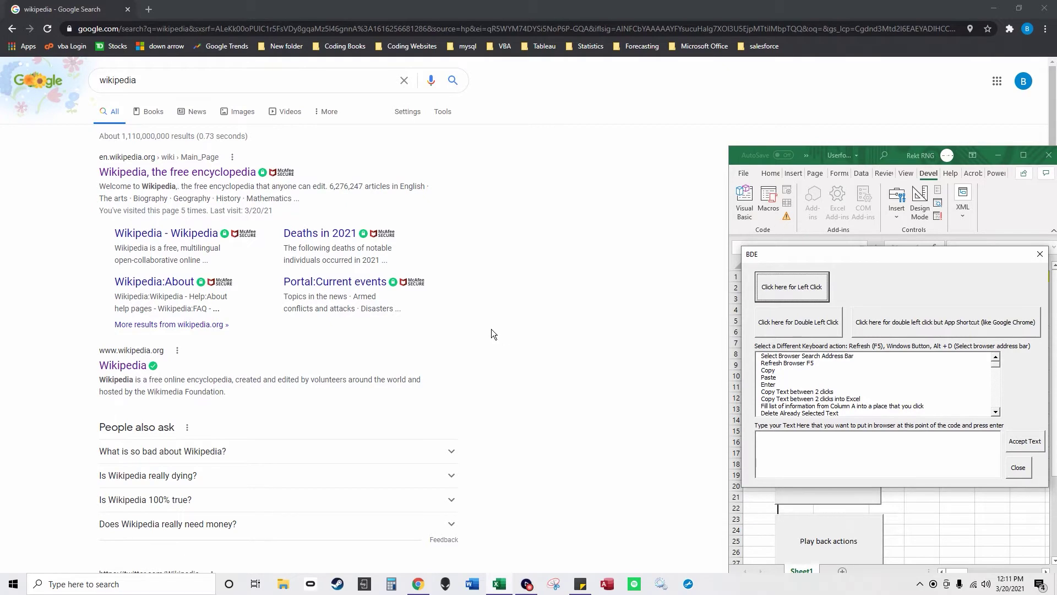
click(178, 170)
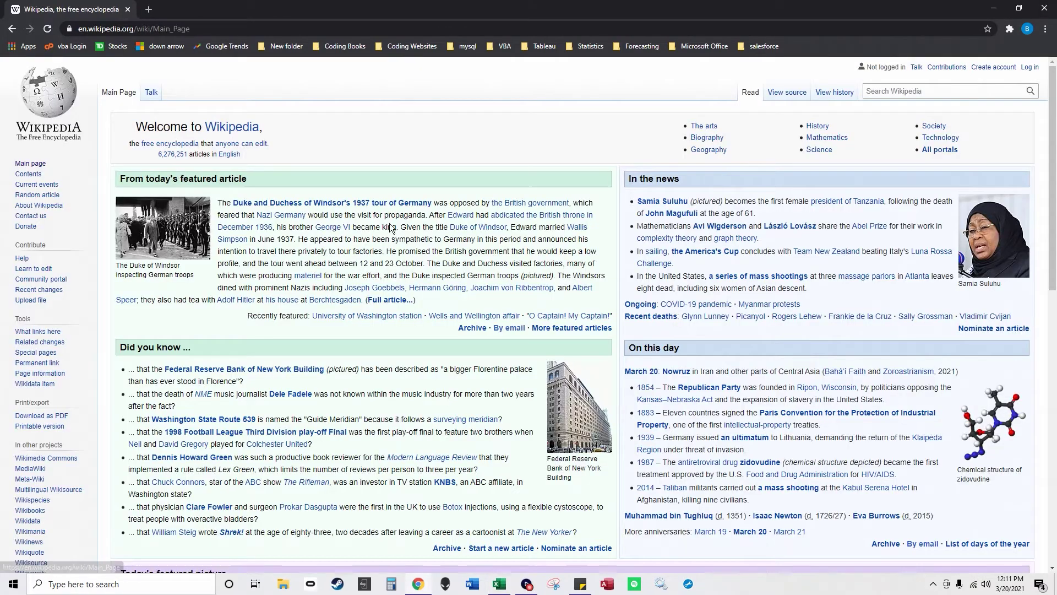
click(520, 327)
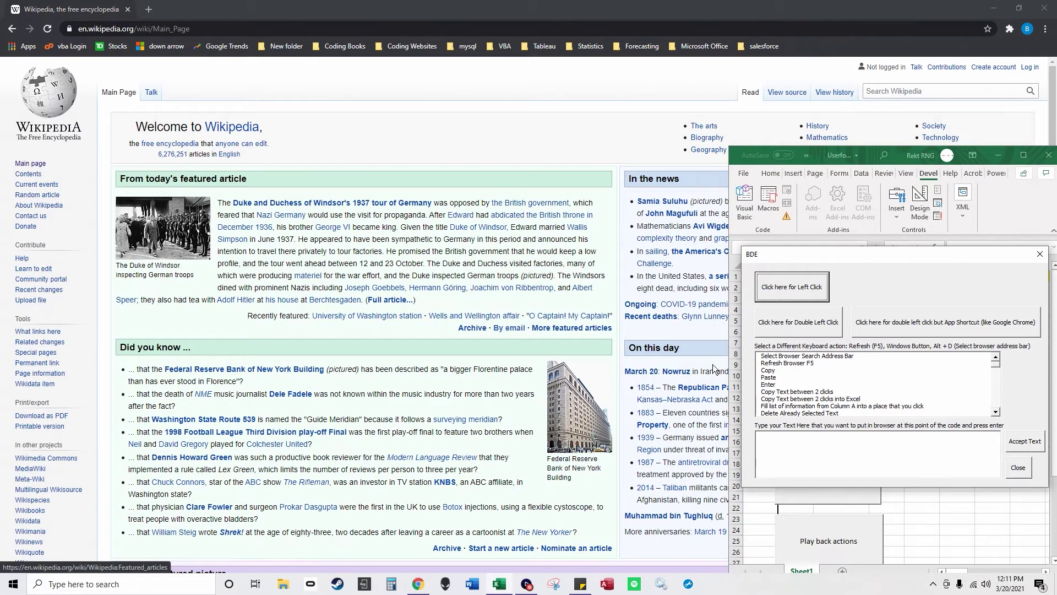
Step: Record a second left click action on the Wikipedia page
click(797, 292)
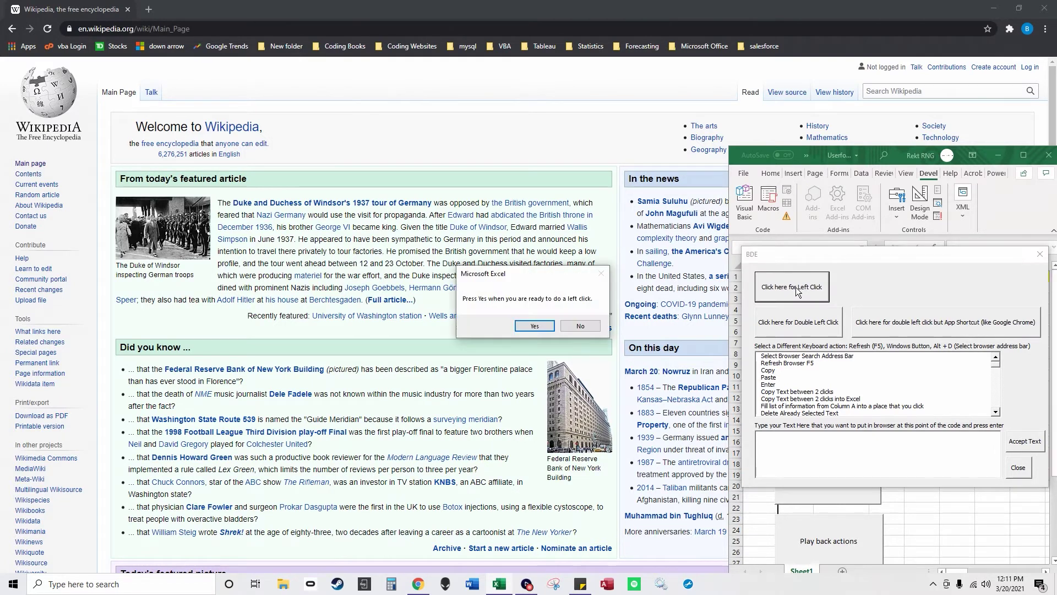
click(535, 327)
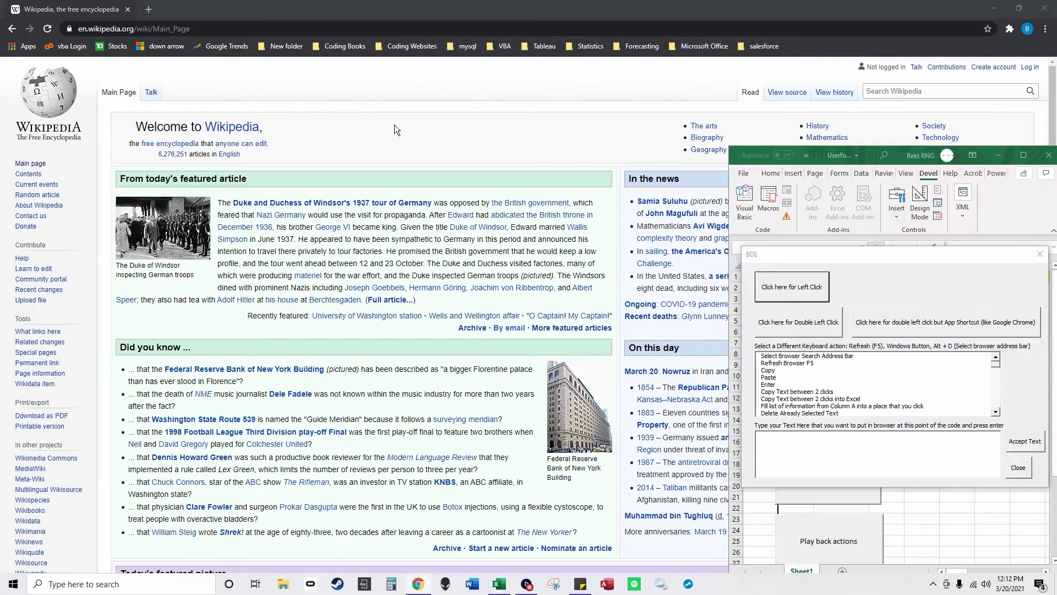
click(519, 326)
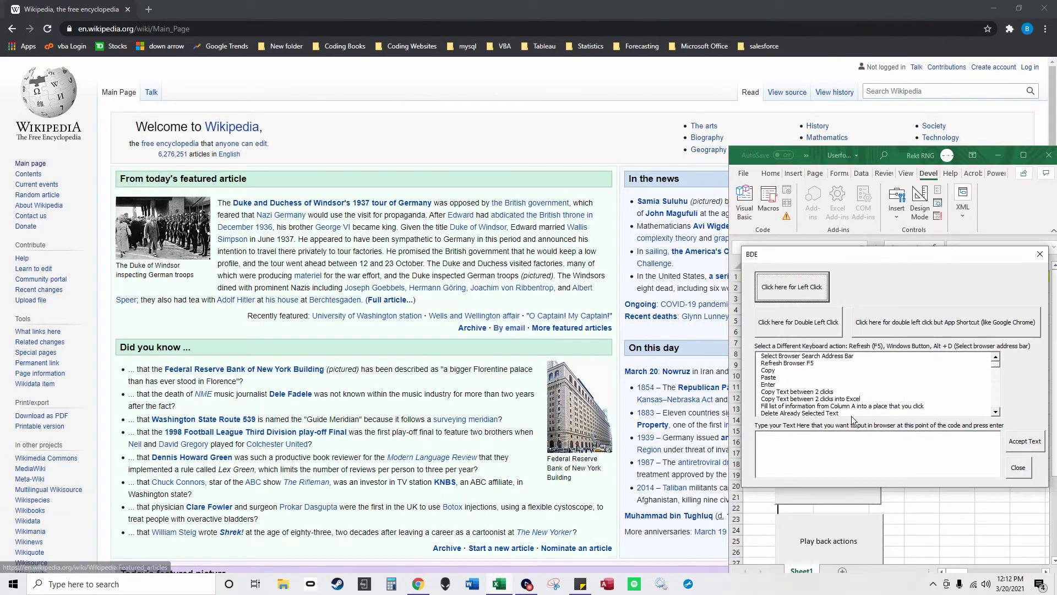
Step: Record 'search' as text for Wikipedia's search box
click(814, 435)
text(search)
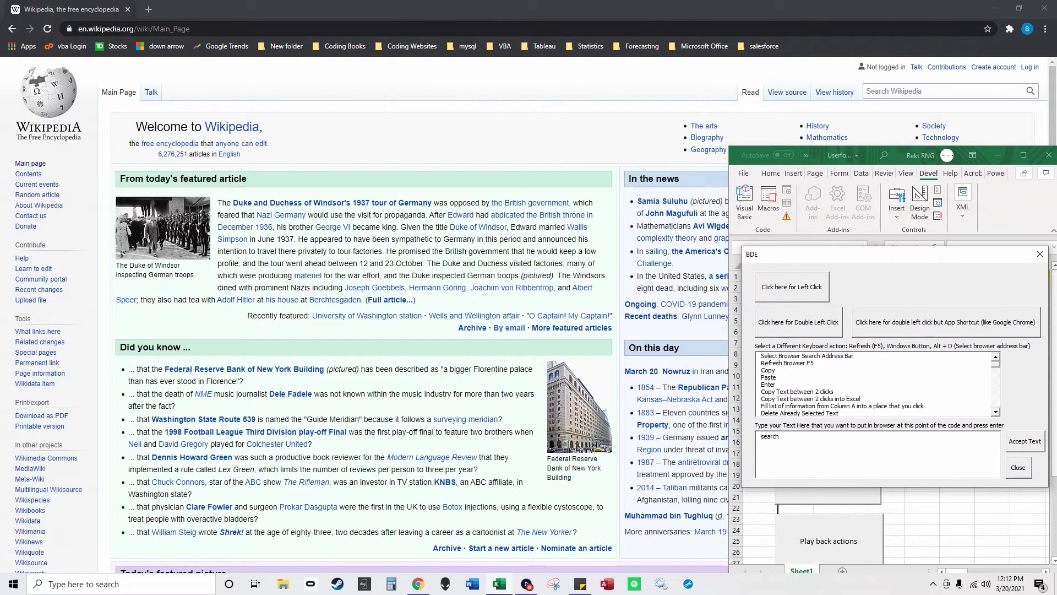
click(1022, 441)
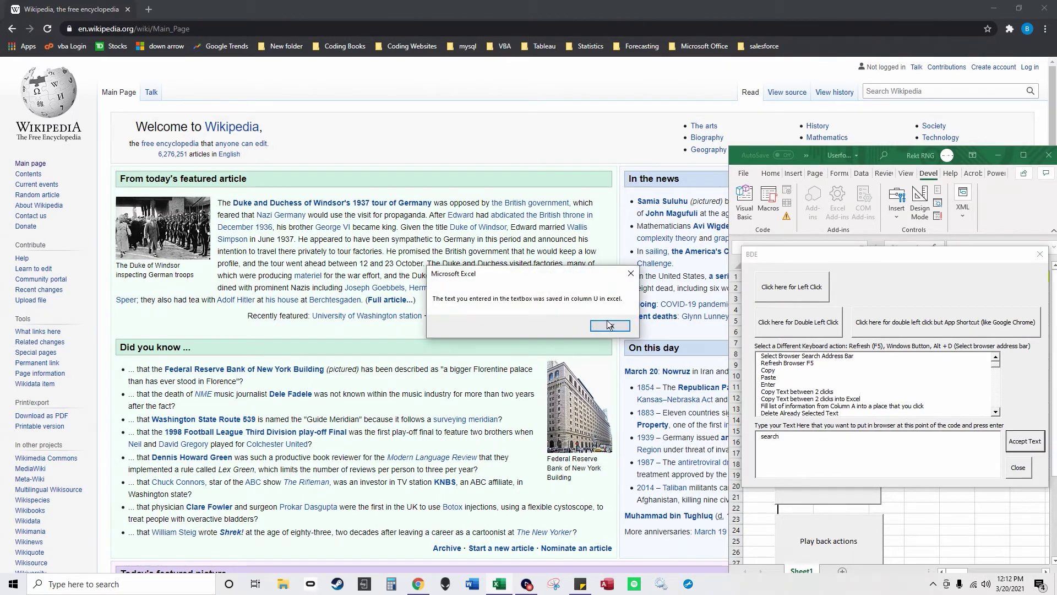
click(569, 328)
click(906, 93)
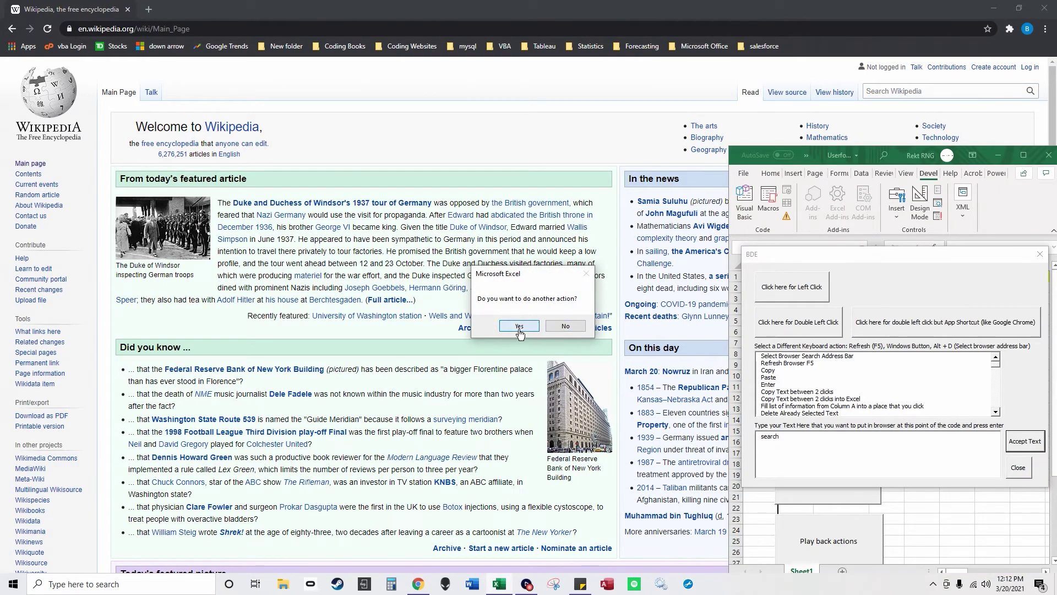
click(517, 326)
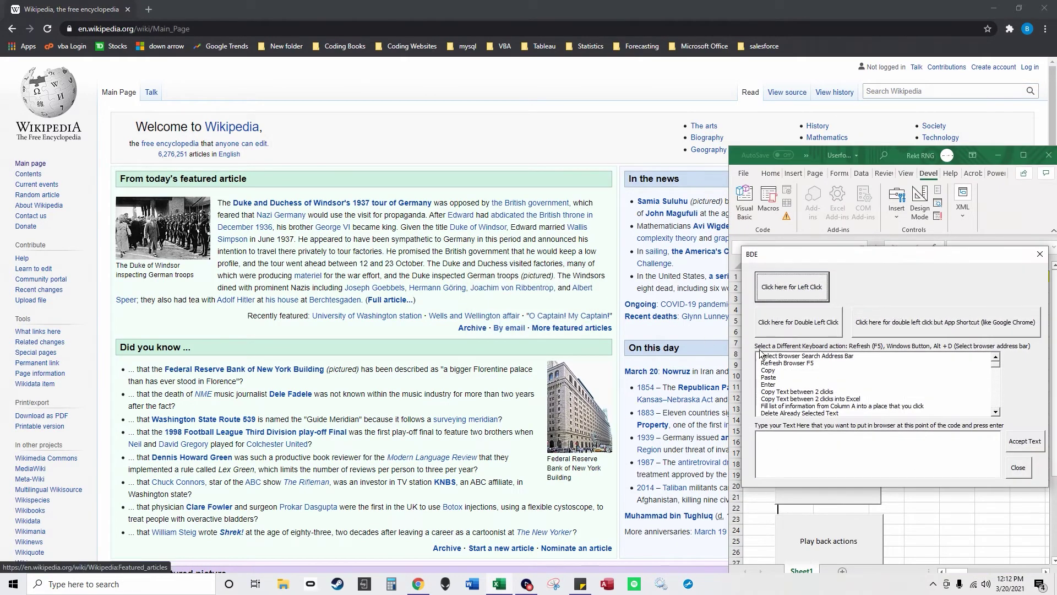
Step: Record an Enter action, run the Wikipedia search for 'search', and return to Excel
click(774, 388)
click(516, 326)
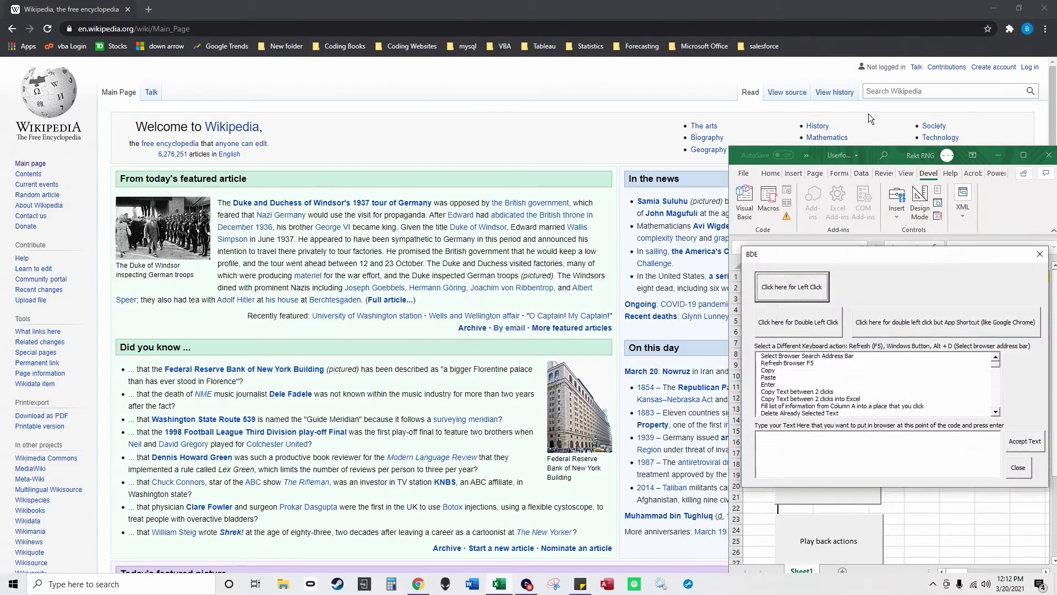
click(890, 92)
text(search)
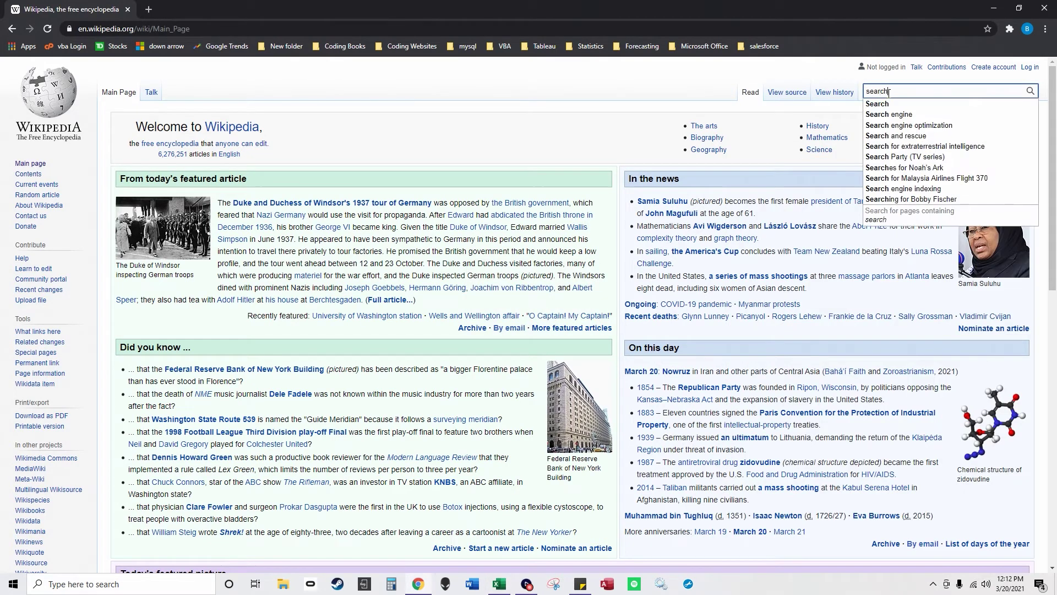
key(Return)
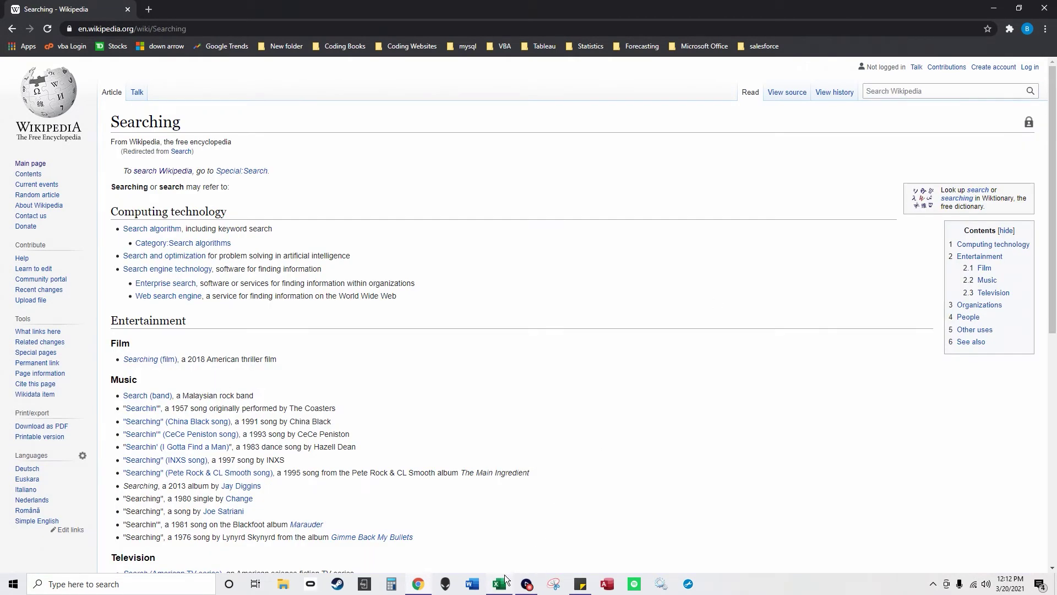
click(501, 582)
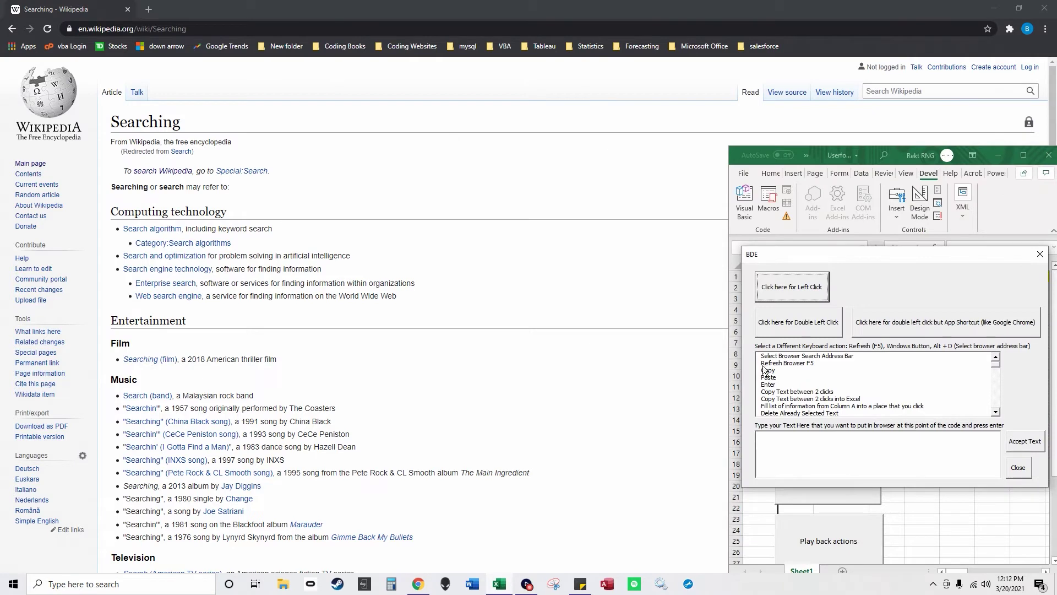
Step: Record a 'Copy Text between 2 clicks into Excel' action, marking the text's start and end
click(807, 399)
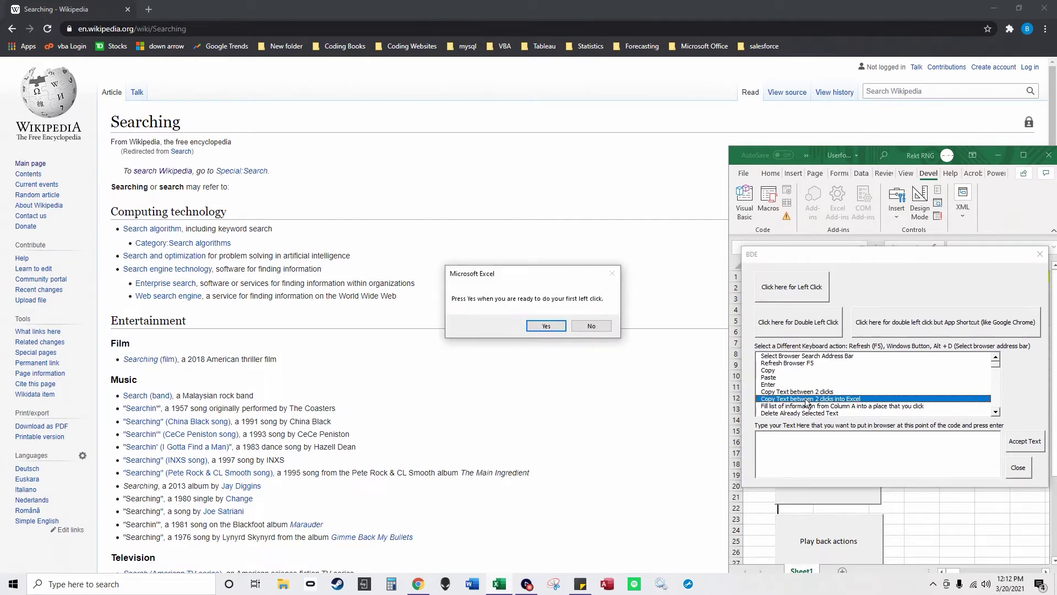
click(546, 327)
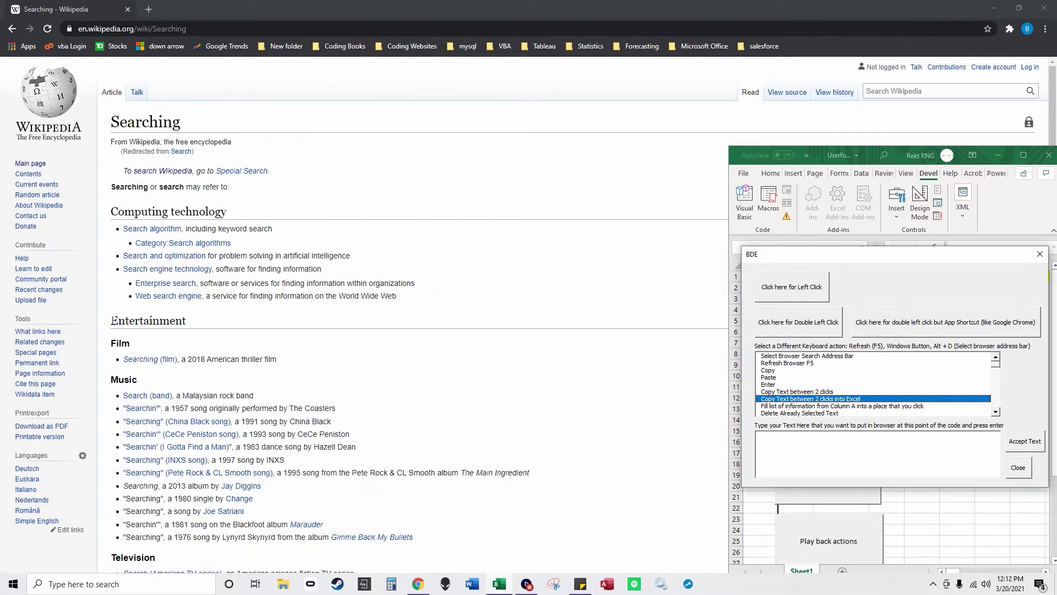
click(295, 335)
click(549, 328)
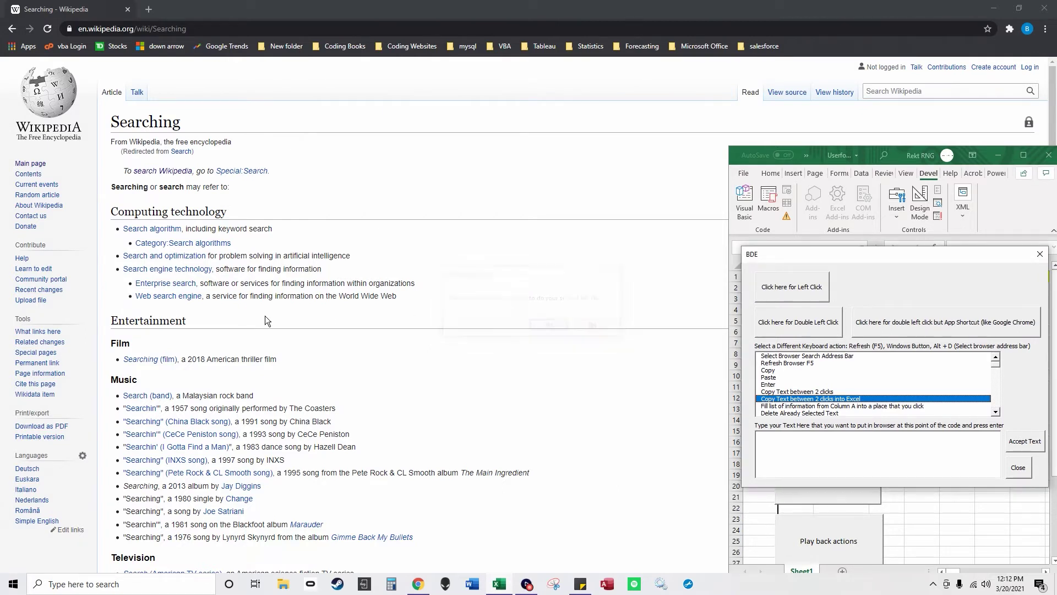
click(185, 320)
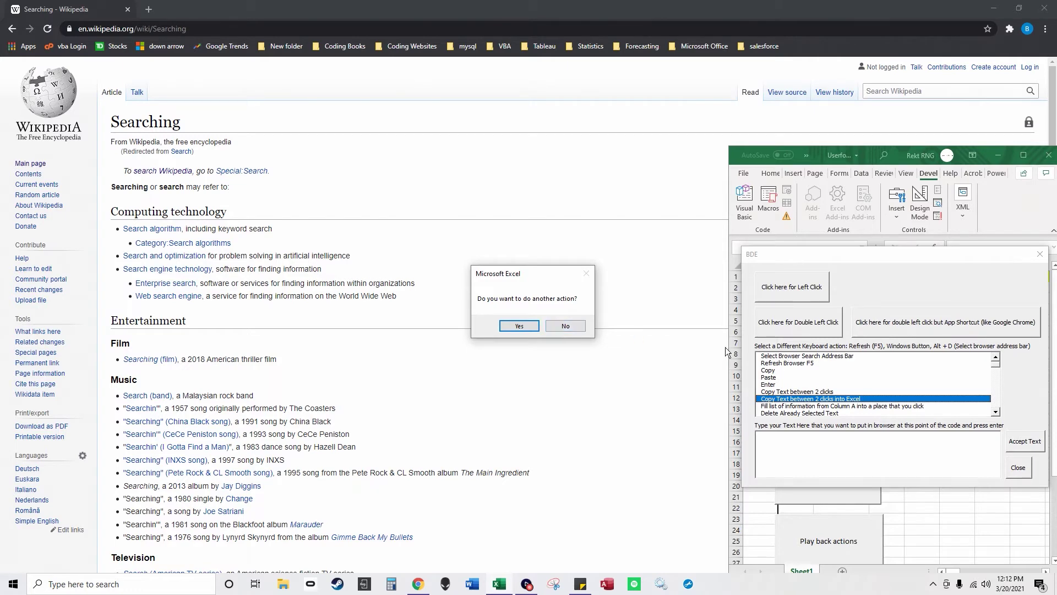
Step: Add a 'Refresh Browser F5' action and finish recording
click(514, 326)
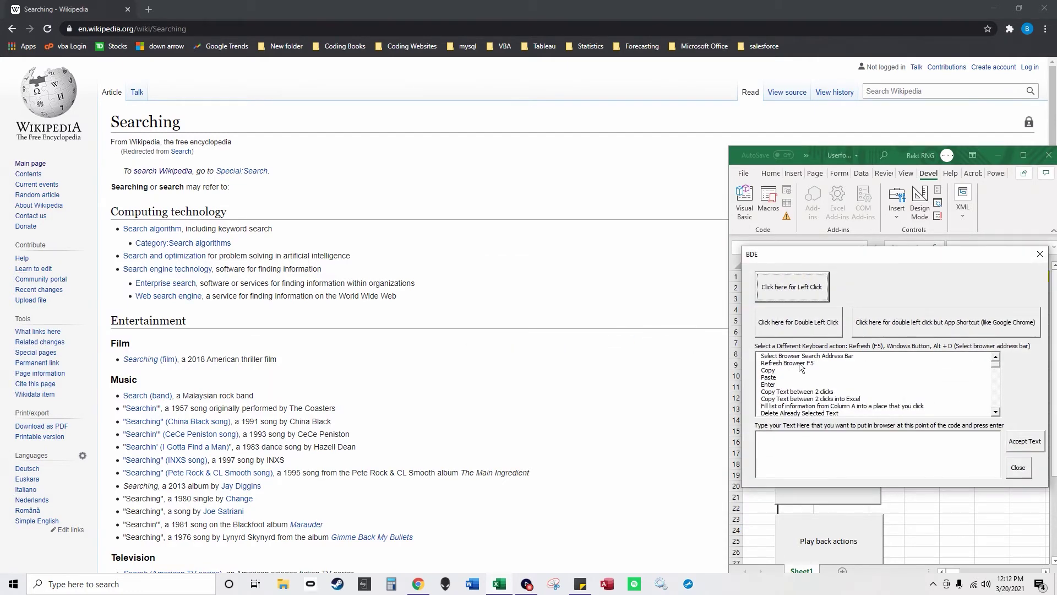
click(799, 366)
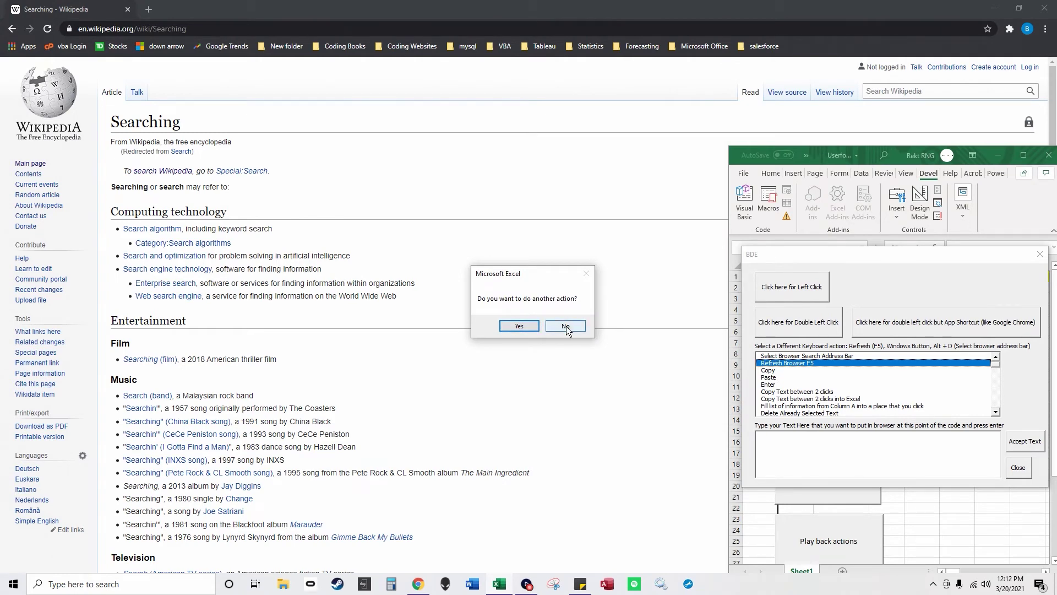
click(565, 328)
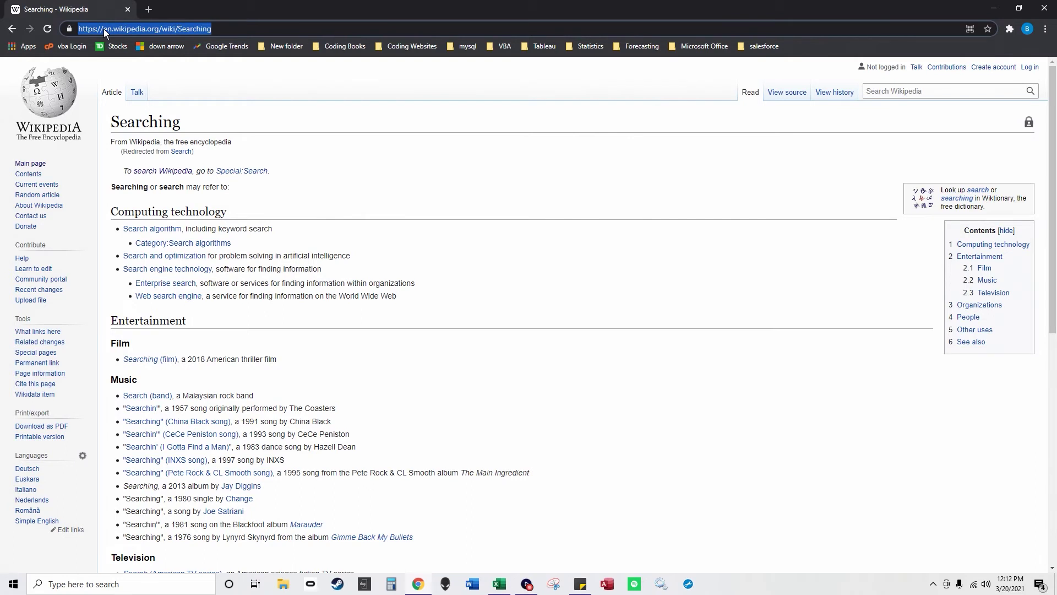
text(google.com)
Step: Replay loads google.com, searches wikipedia, and opens the Wikipedia result
key(Return)
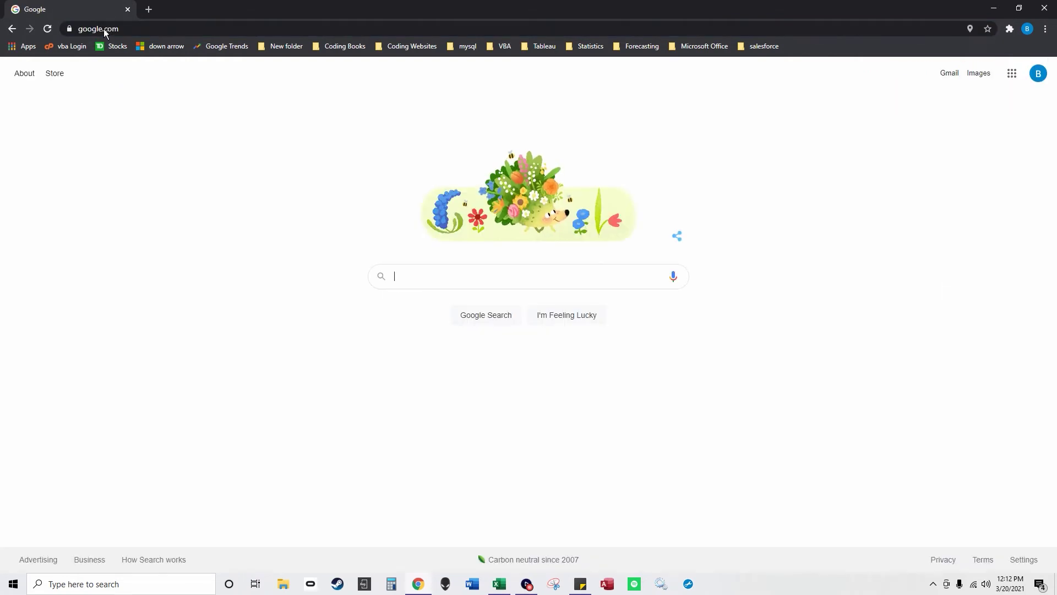
click(465, 277)
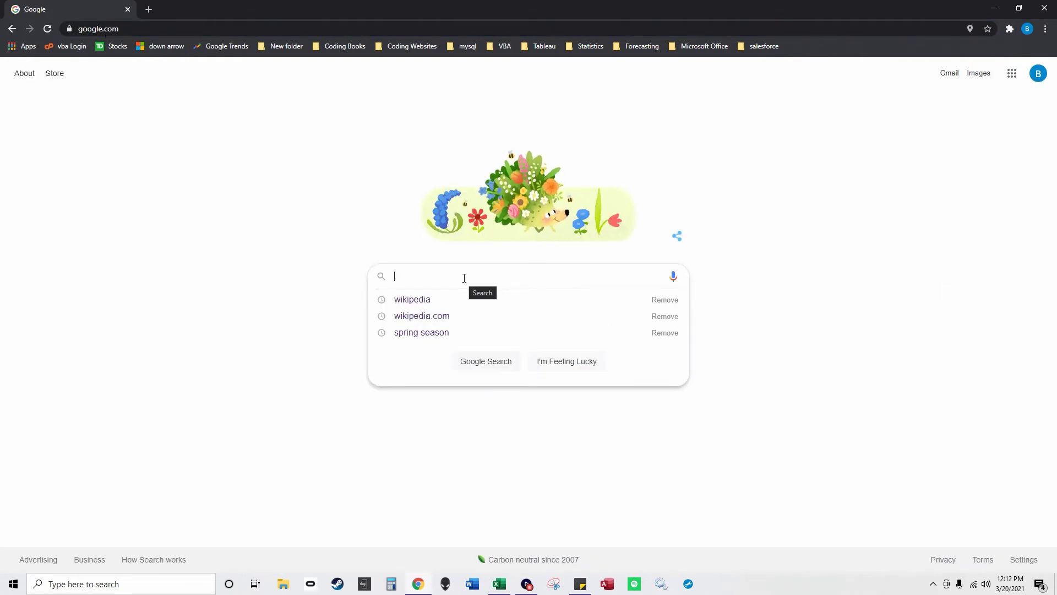
text(wikipedia)
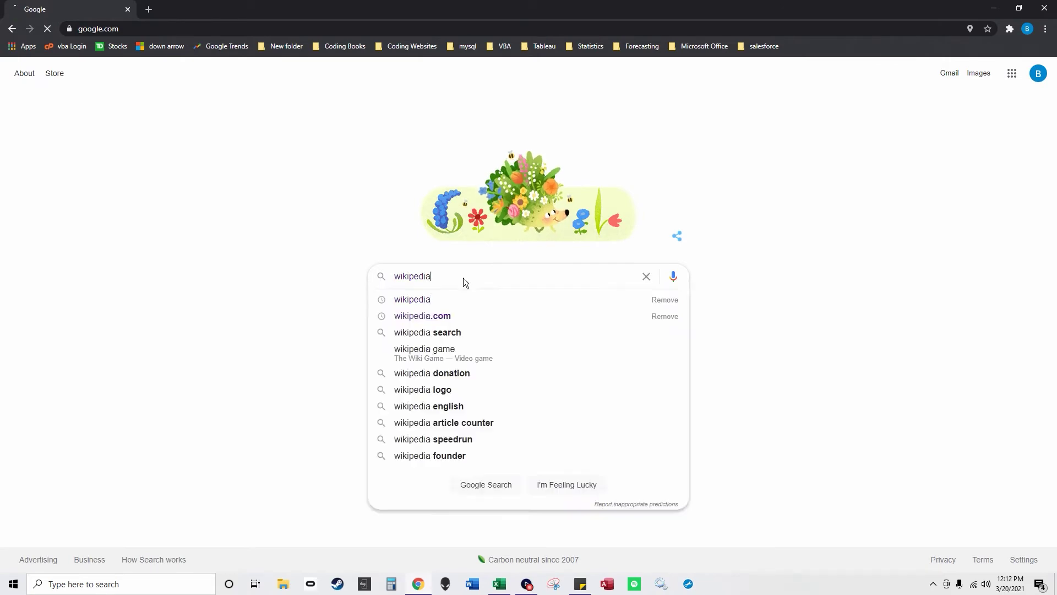
key(Return)
click(178, 171)
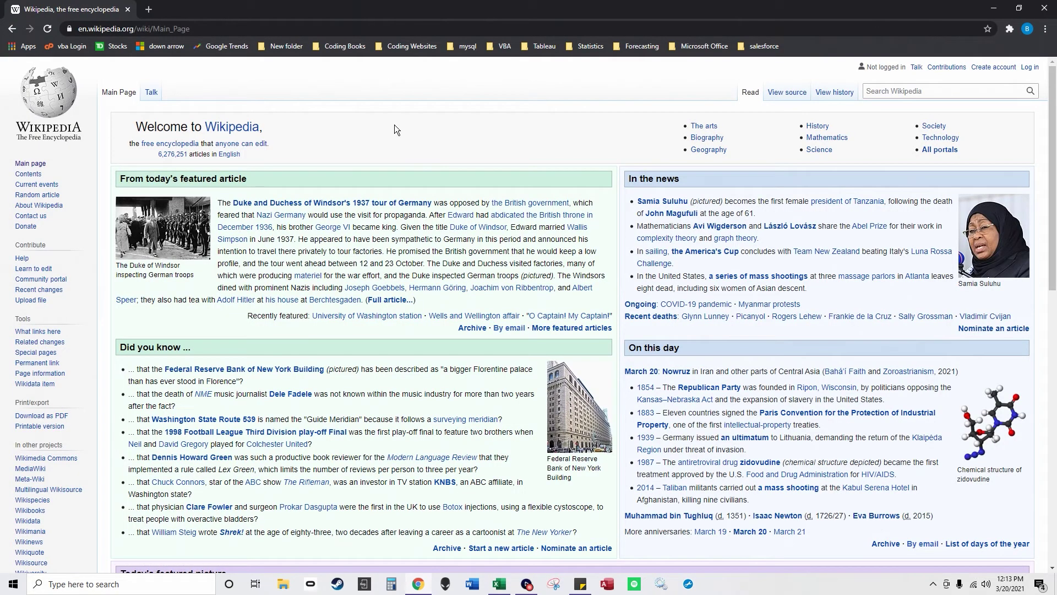
Step: Replay searches Wikipedia for 'search', selects the Entertainment heading, and refreshes with F5
click(906, 93)
text(search)
key(Return)
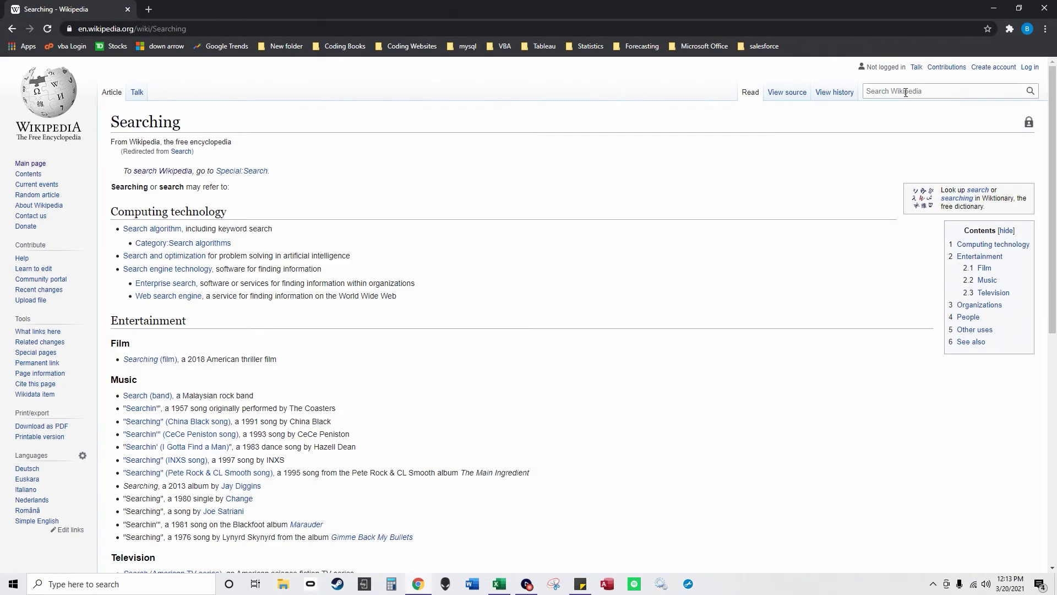
double_click(187, 320)
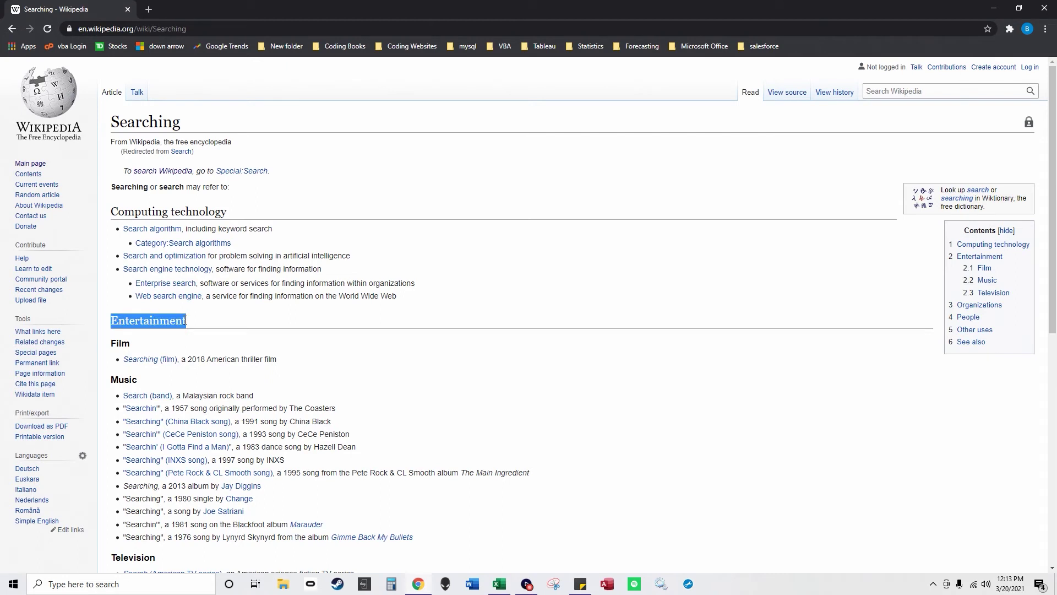
key(F5)
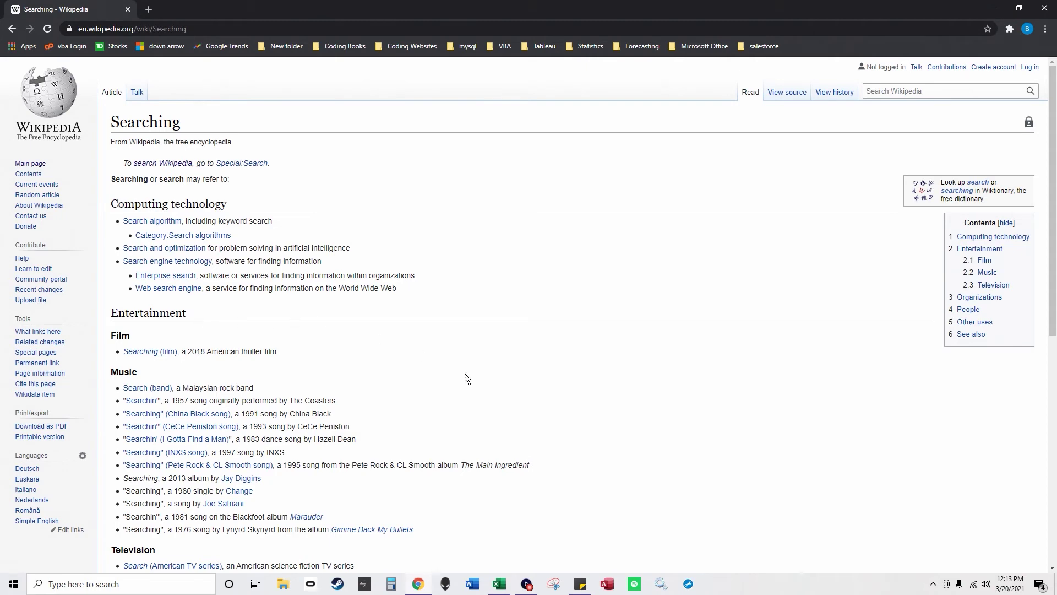
Step: Bring the Excel workbook forward maximized and check 'Entertainment' in cell AH9
click(501, 588)
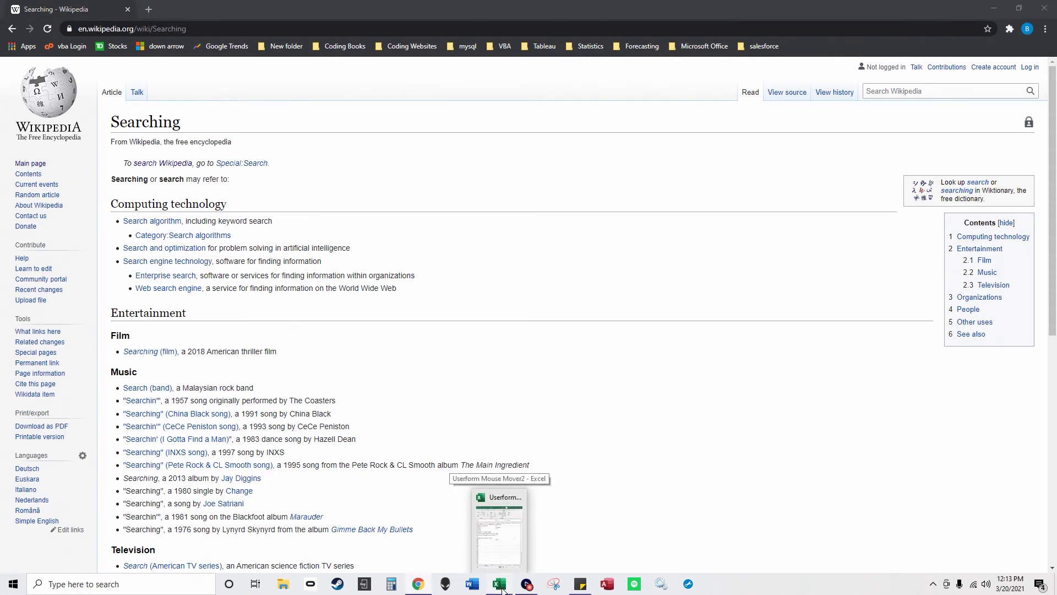
click(1023, 155)
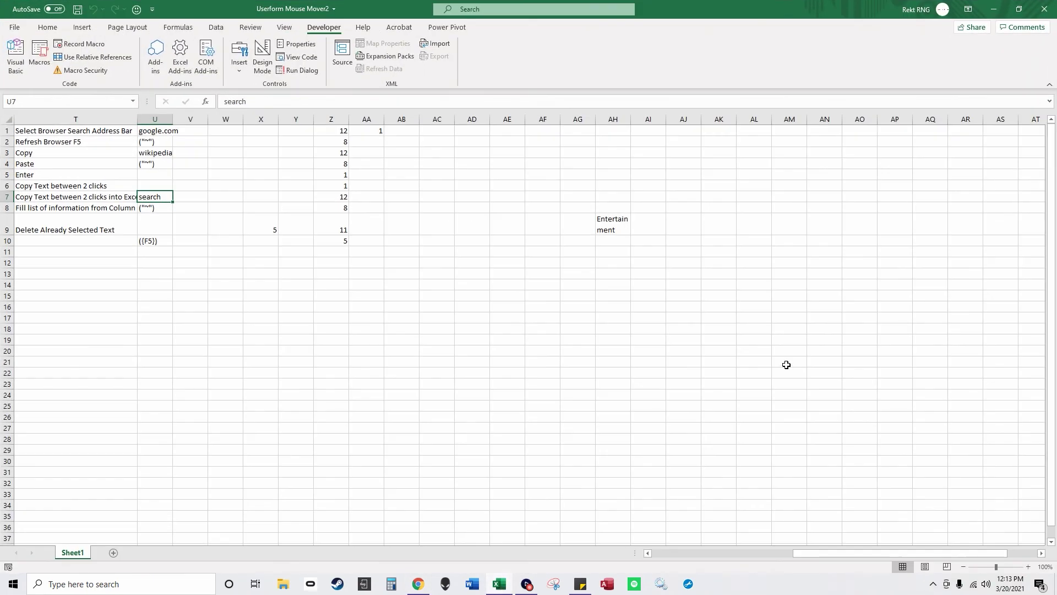
click(620, 234)
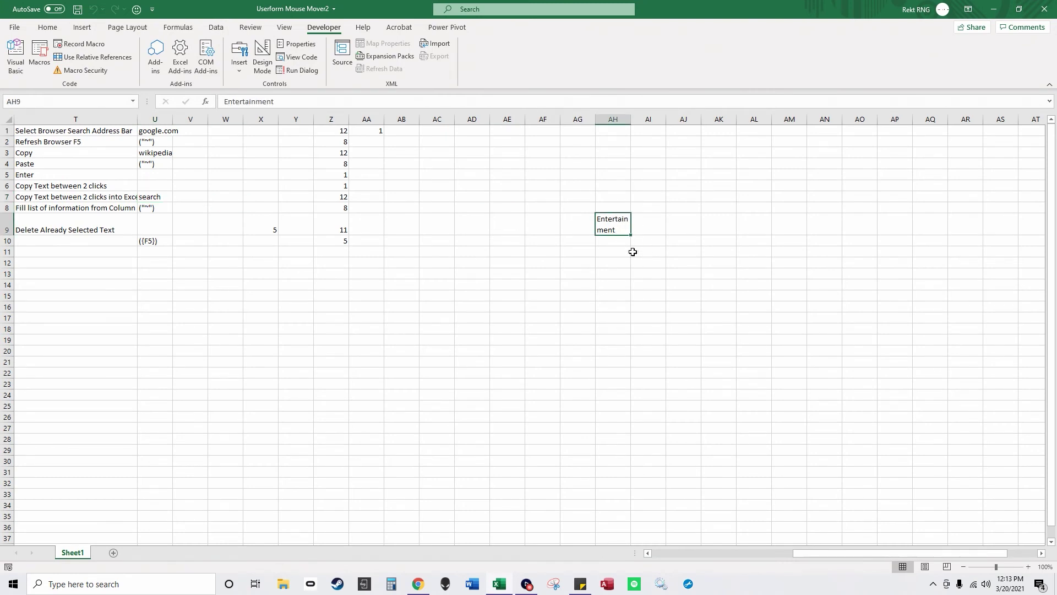
drag(852, 559, 852, 558)
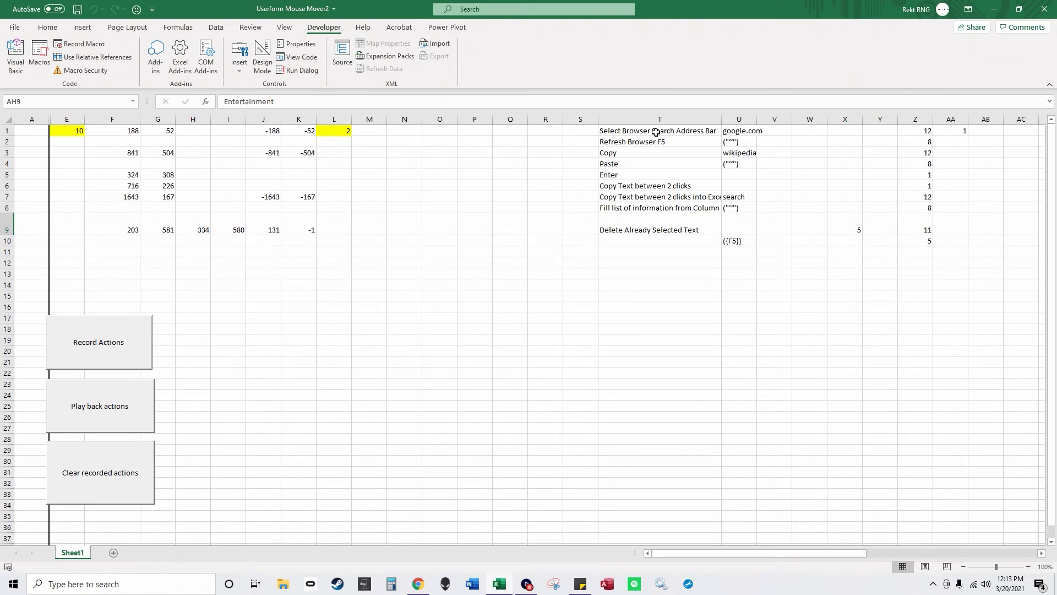
Step: Review the action names listed in T1:T10
drag(656, 136, 654, 230)
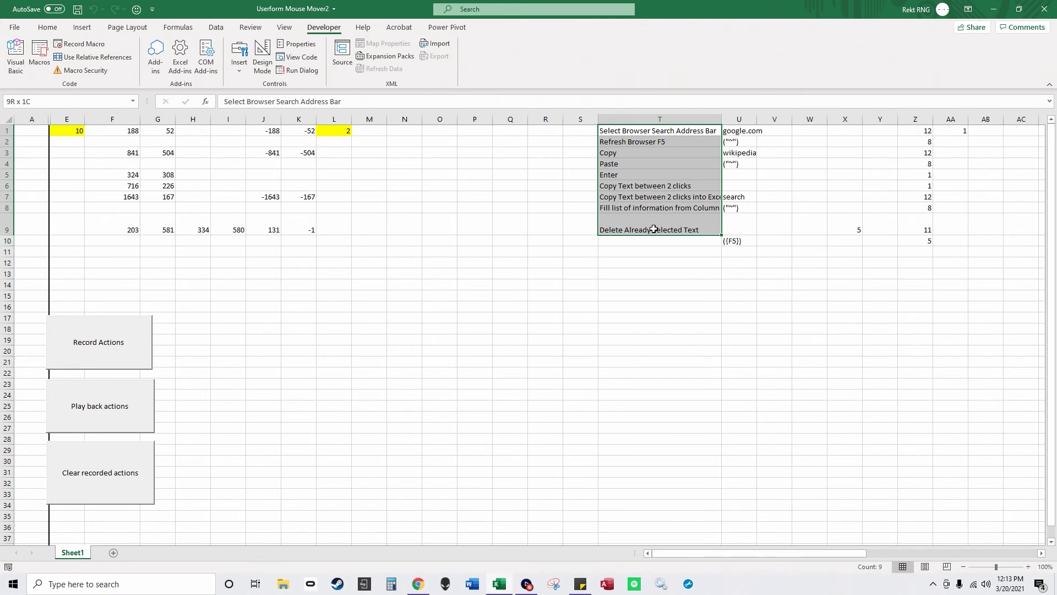
click(661, 143)
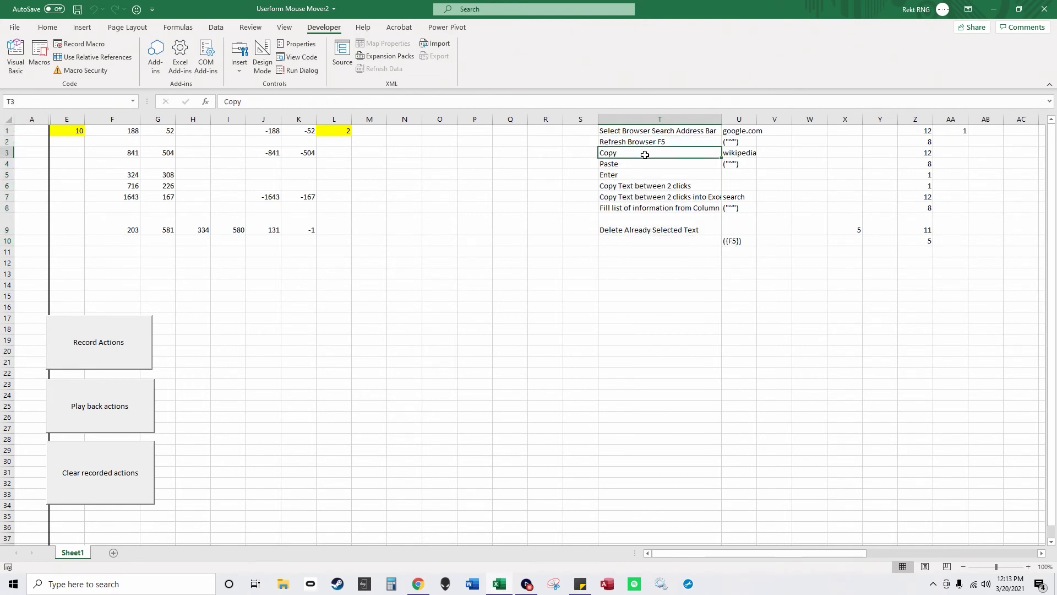
click(636, 165)
click(640, 188)
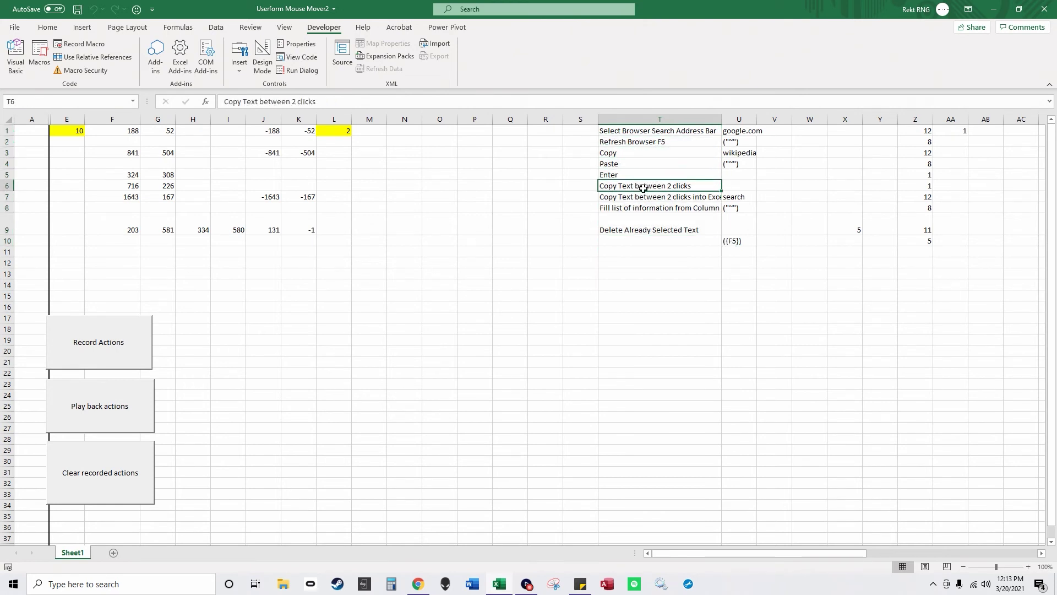
click(648, 208)
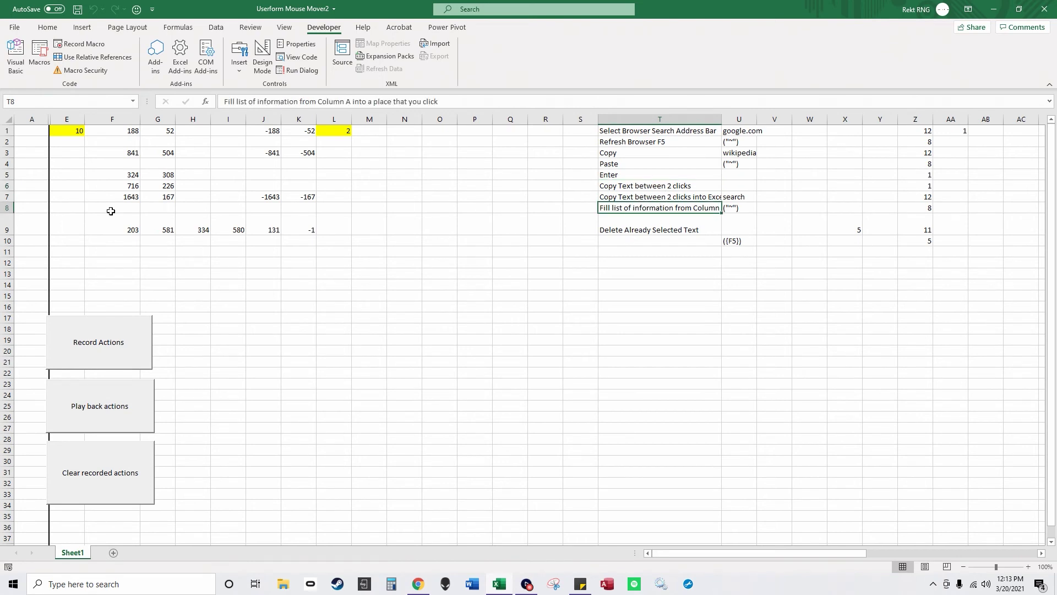
Step: Widen column T to show full action names, then clear all recorded actions
click(715, 120)
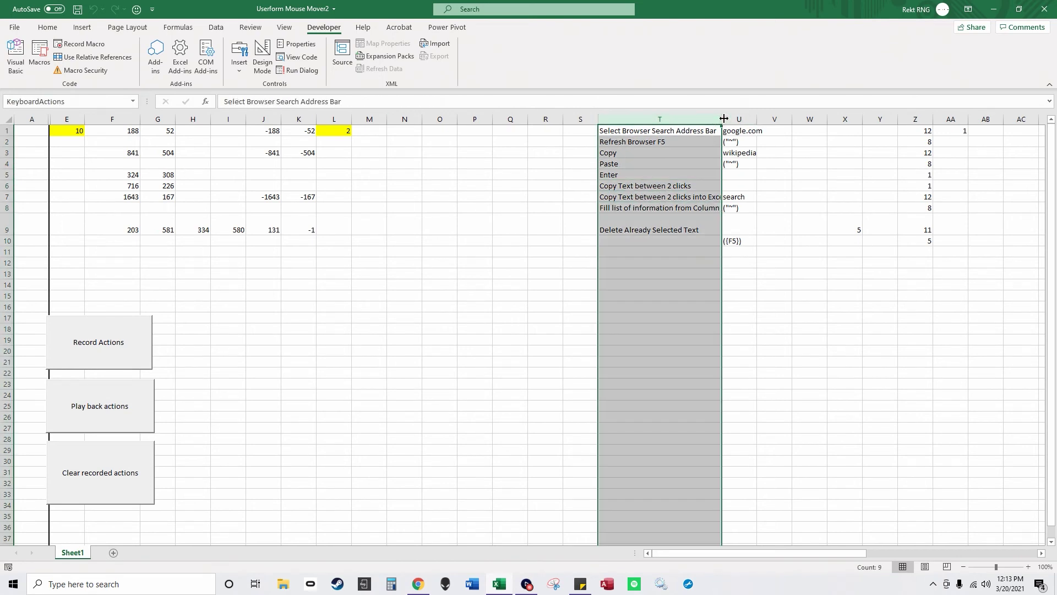
drag(722, 120, 760, 120)
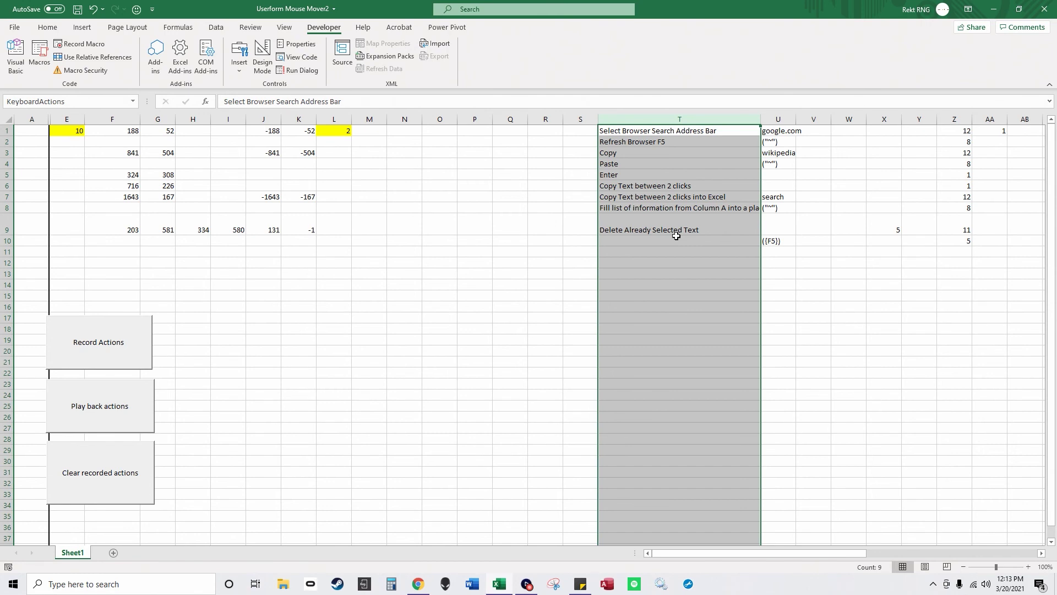
click(640, 228)
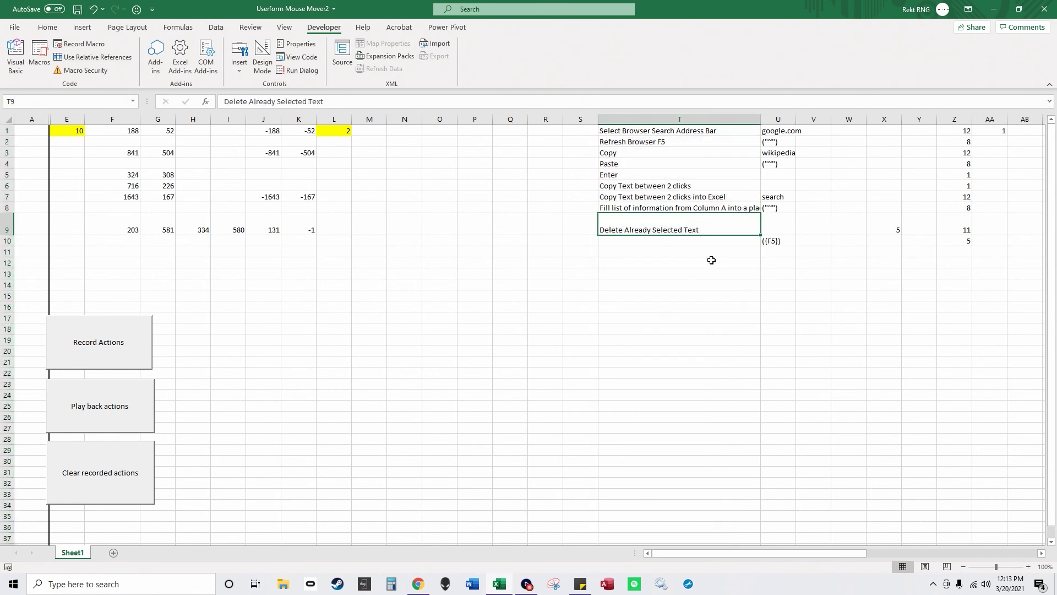
click(91, 480)
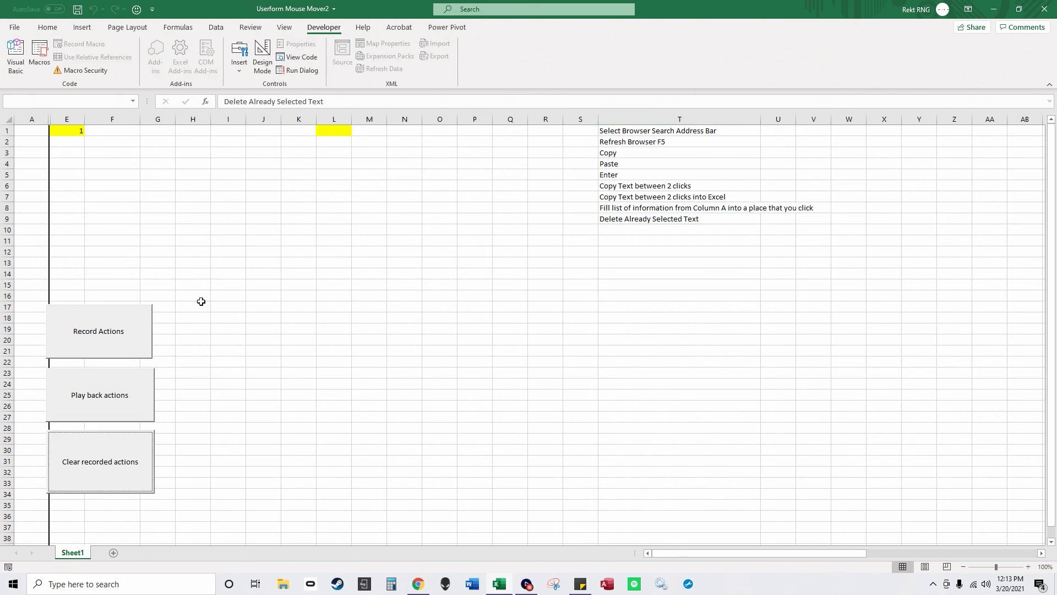